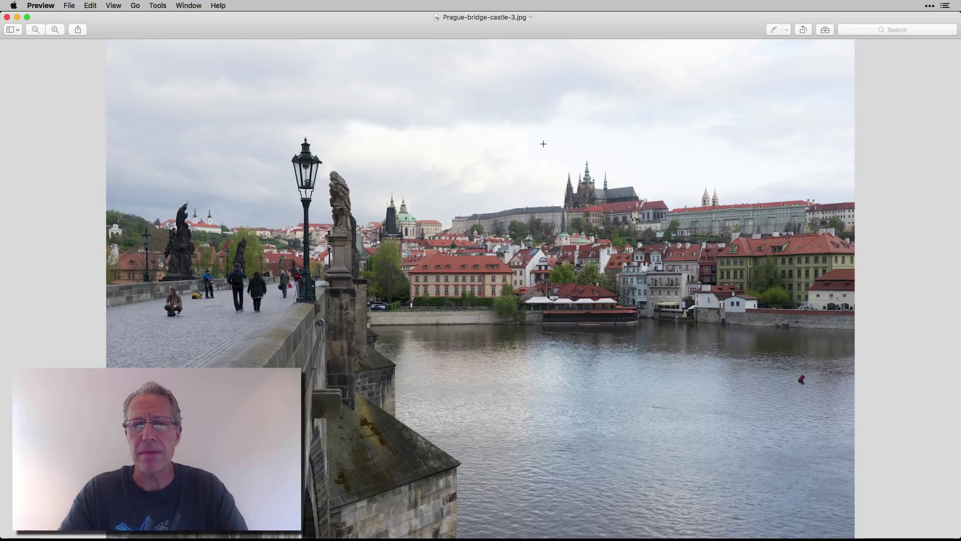
# Switch to Luminar 2018 and look over the Develop, Tone and Polarizing Filter settings for the Prague-bridge-castle-3.jpg photo
pyautogui.press('super+Tab')
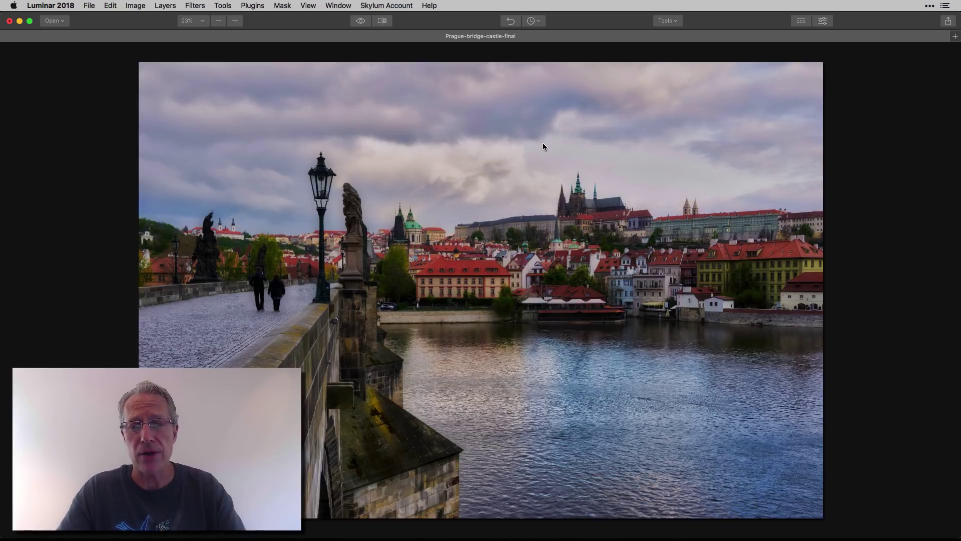
pyautogui.moveTo(885, 534)
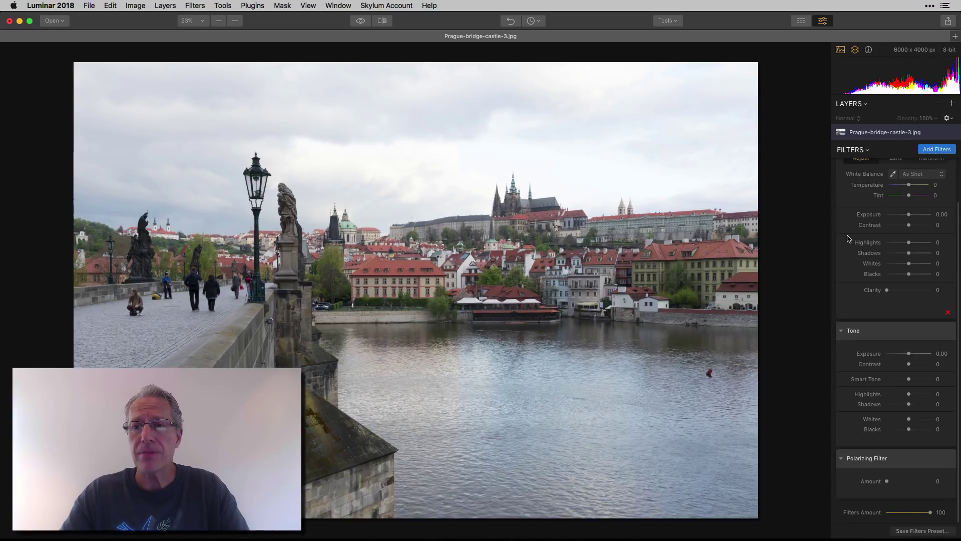
pyautogui.scroll(1, 849, 239)
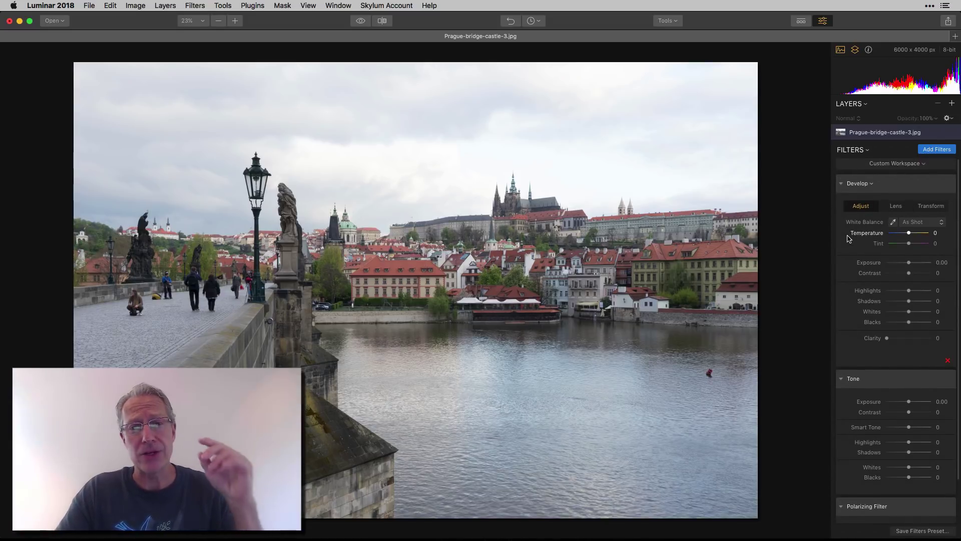
pyautogui.scroll(-2, 896, 243)
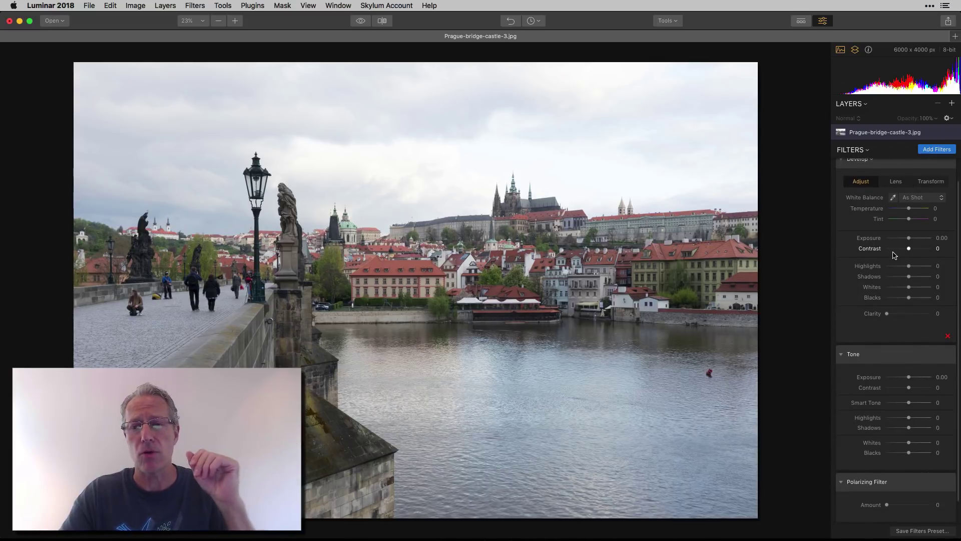
pyautogui.scroll(-1, 894, 378)
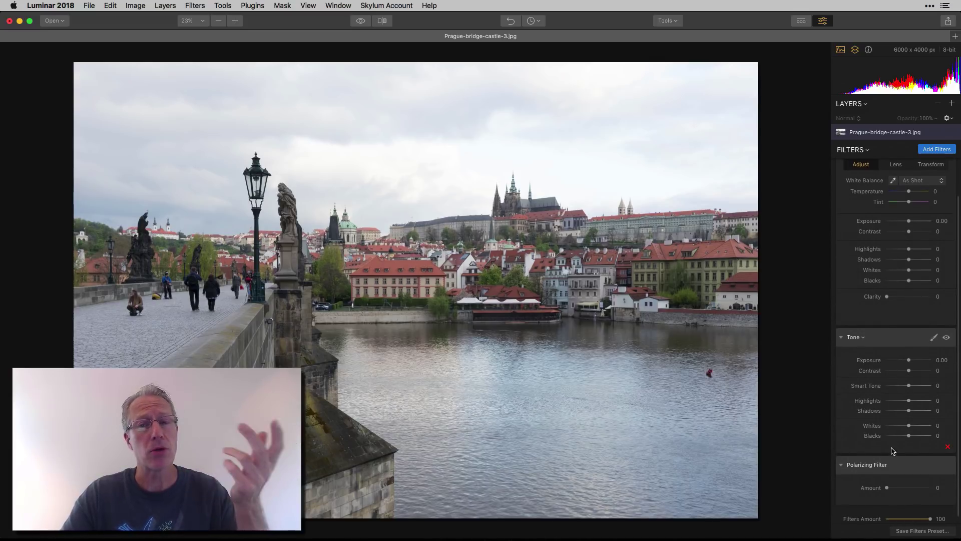
pyautogui.scroll(2, 891, 450)
pyautogui.scroll(-3, 891, 461)
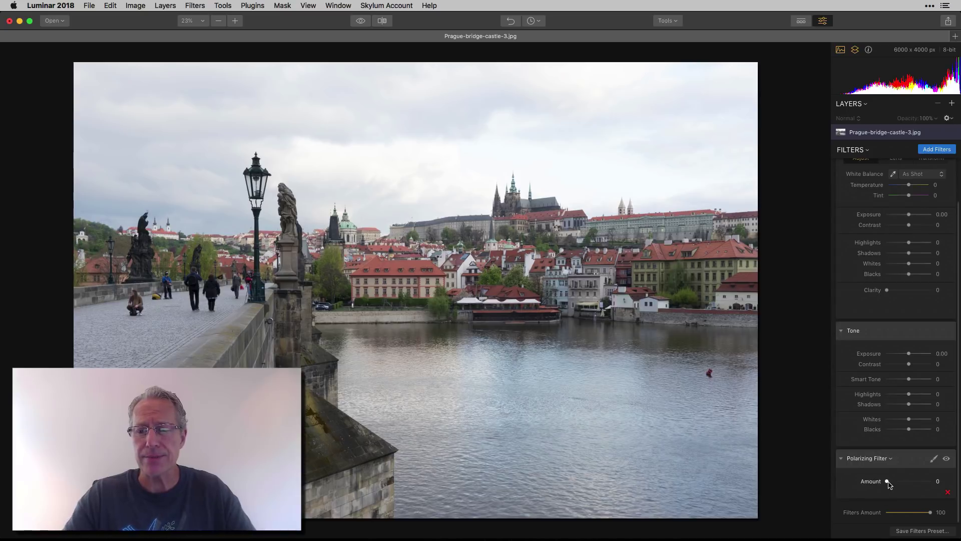
# Set the Polarizing Filter amount to 100, compare it by undoing and redoing, and display the highlight clipping overlay
pyautogui.click(946, 458)
pyautogui.moveTo(886, 481); pyautogui.dragTo(930, 481)
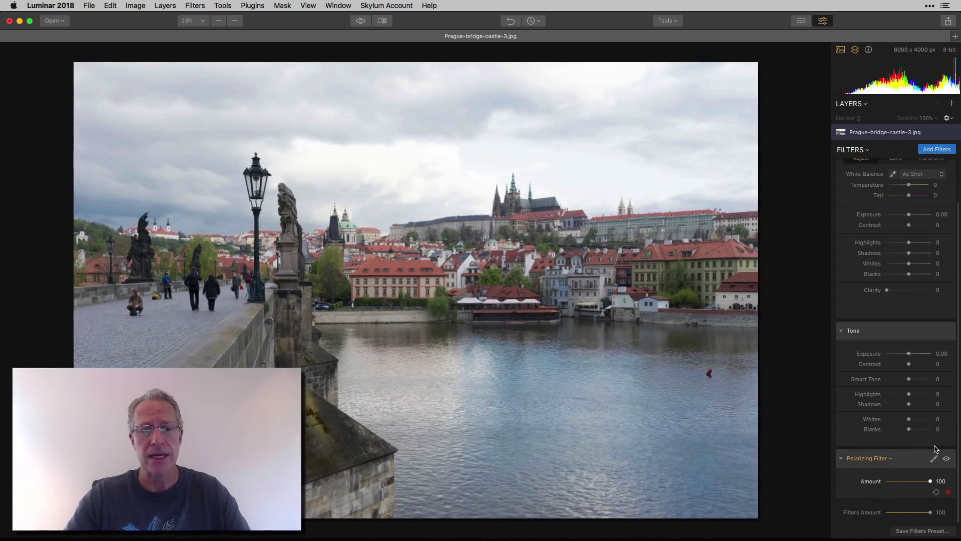
pyautogui.press('super+z')
pyautogui.press('super+shift+z')
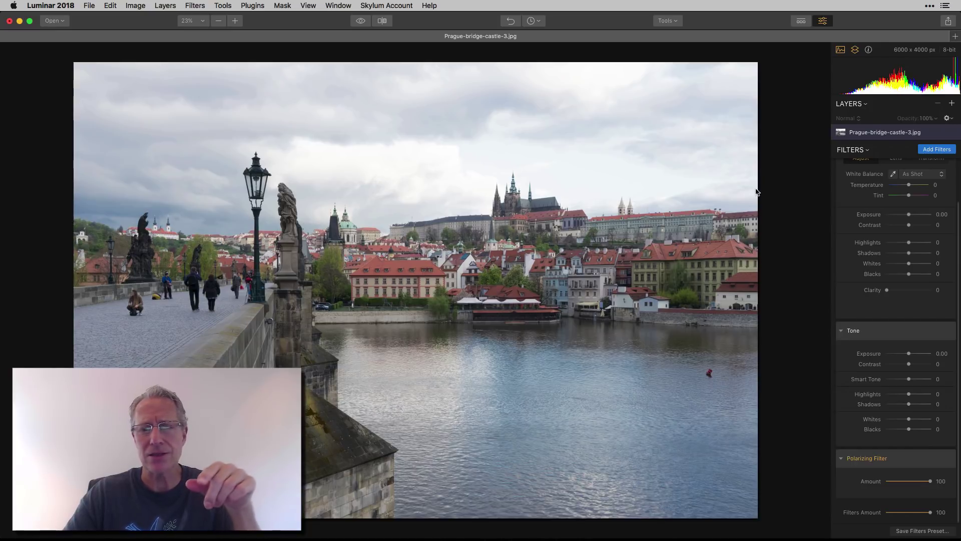
pyautogui.click(954, 61)
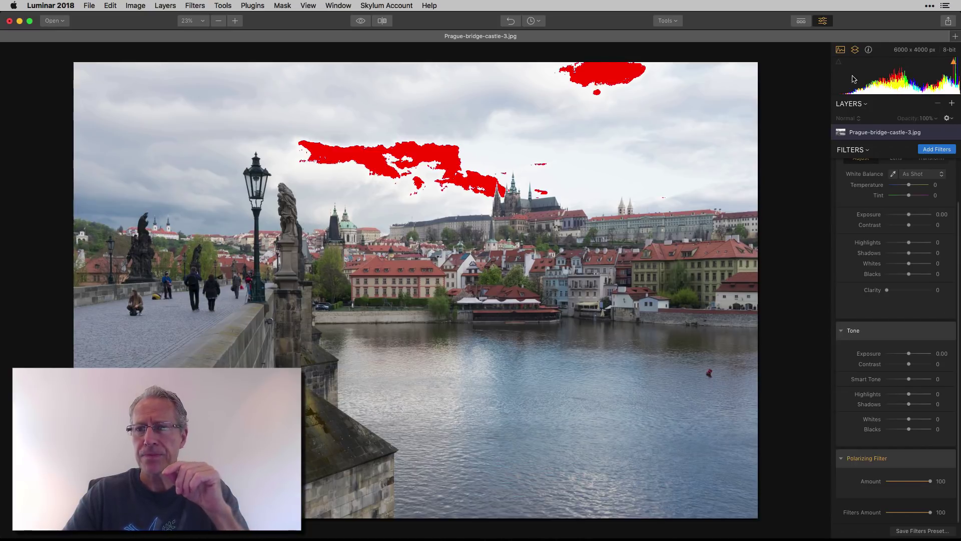
# Compare the sky clipping with the Polarizing Filter amount at 0 and 100, and remove that filter
pyautogui.doubleClick(864, 482)
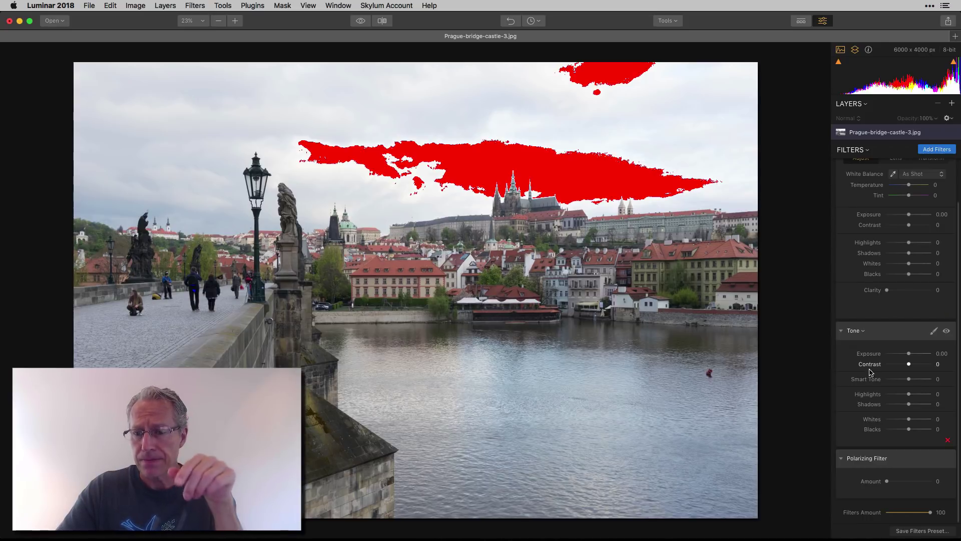
pyautogui.moveTo(887, 481); pyautogui.dragTo(956, 473)
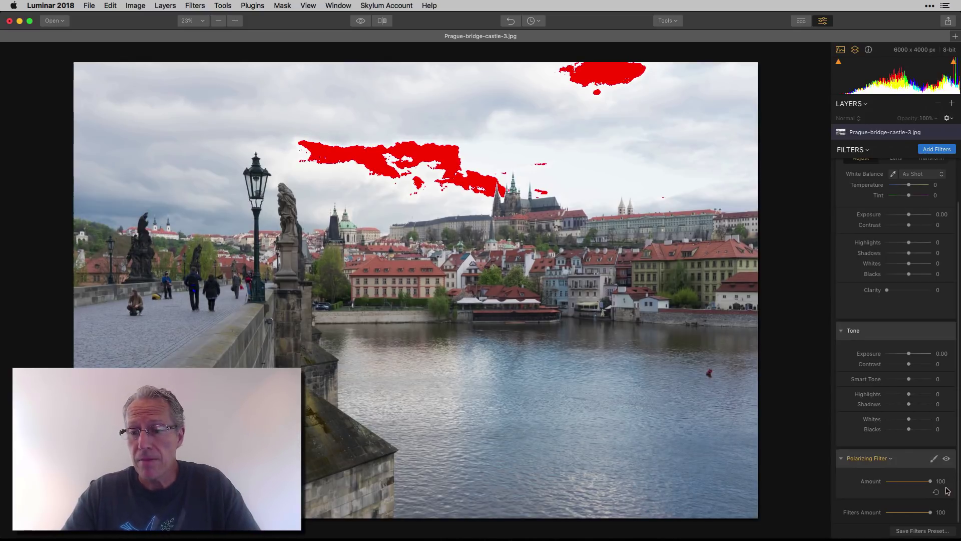
pyautogui.click(947, 492)
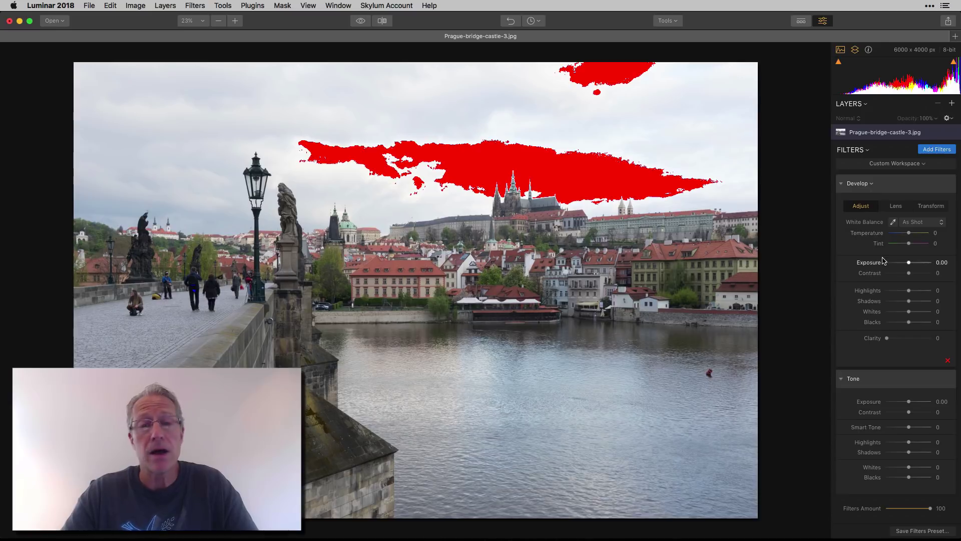
# Try recovering the clipped sky in Develop with Exposure -0.36, Highlights -100, and Whites -55 plus Highlights -4, resetting after each attempt
pyautogui.moveTo(909, 265); pyautogui.dragTo(907, 265)
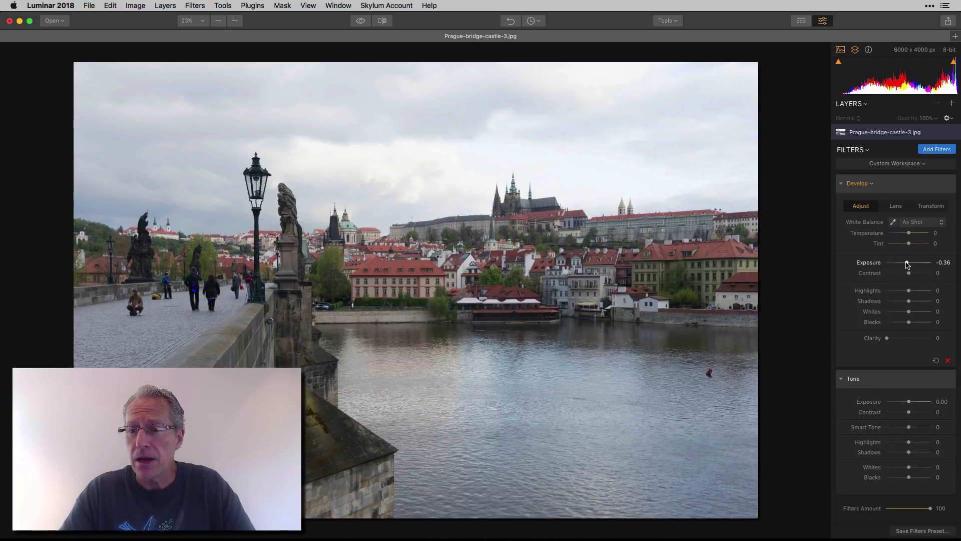
pyautogui.doubleClick(868, 264)
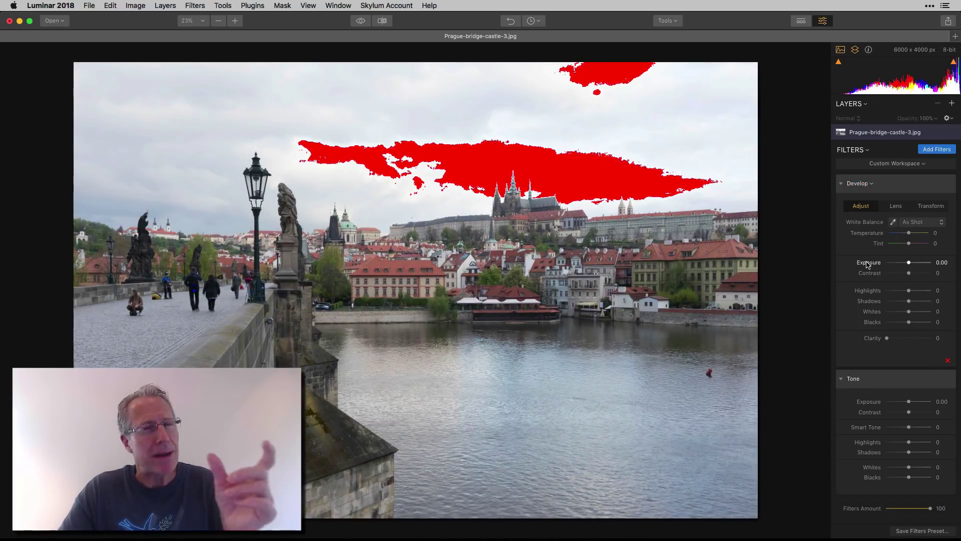
pyautogui.moveTo(909, 293); pyautogui.dragTo(884, 290)
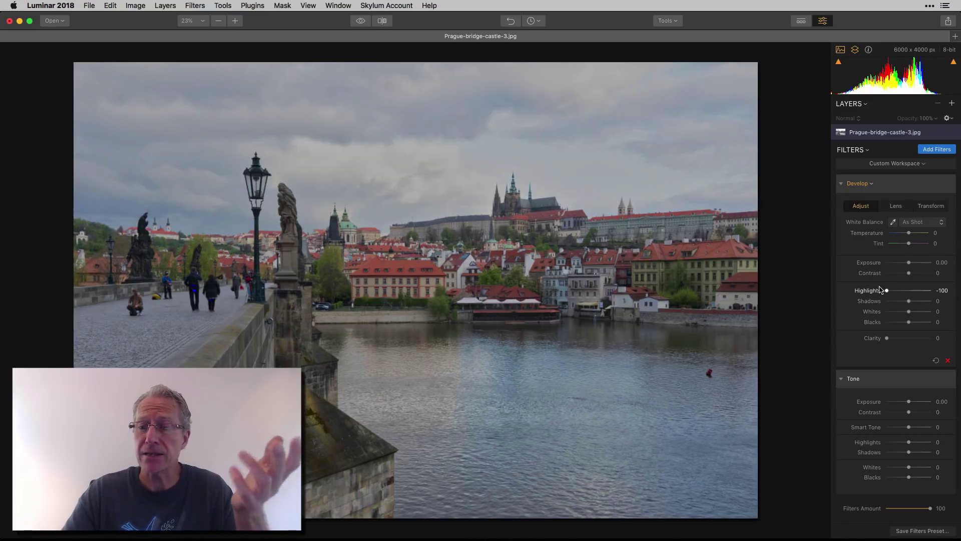
pyautogui.moveTo(886, 290); pyautogui.dragTo(910, 288)
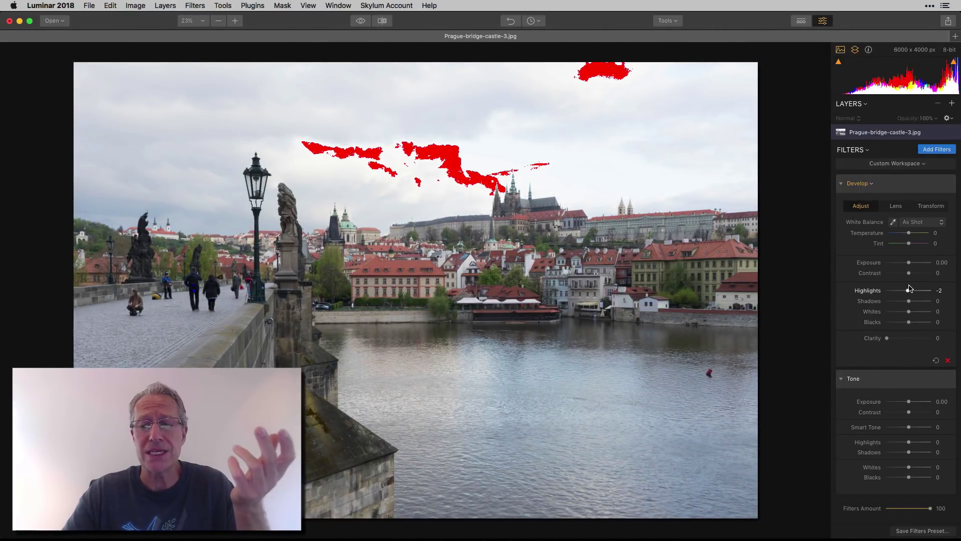
pyautogui.doubleClick(874, 291)
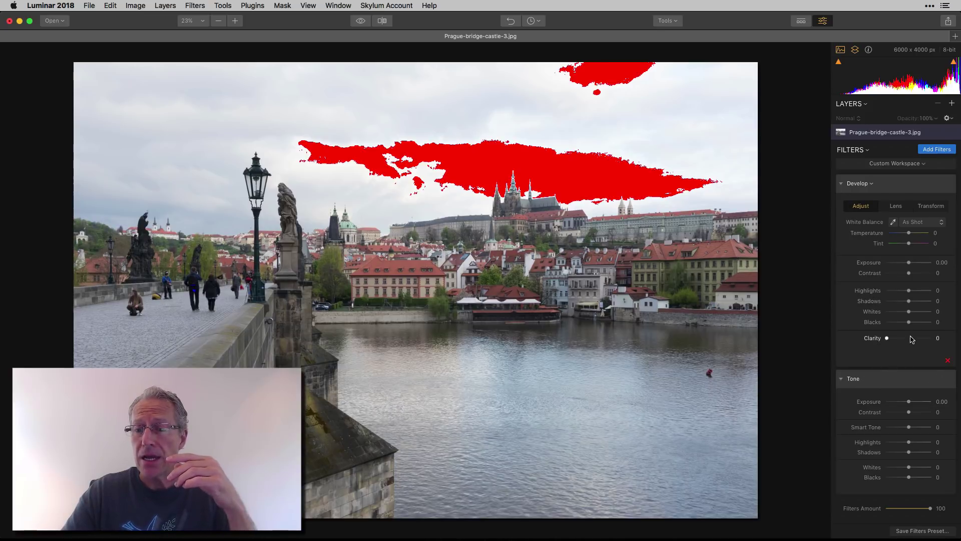
pyautogui.moveTo(909, 312); pyautogui.dragTo(908, 291)
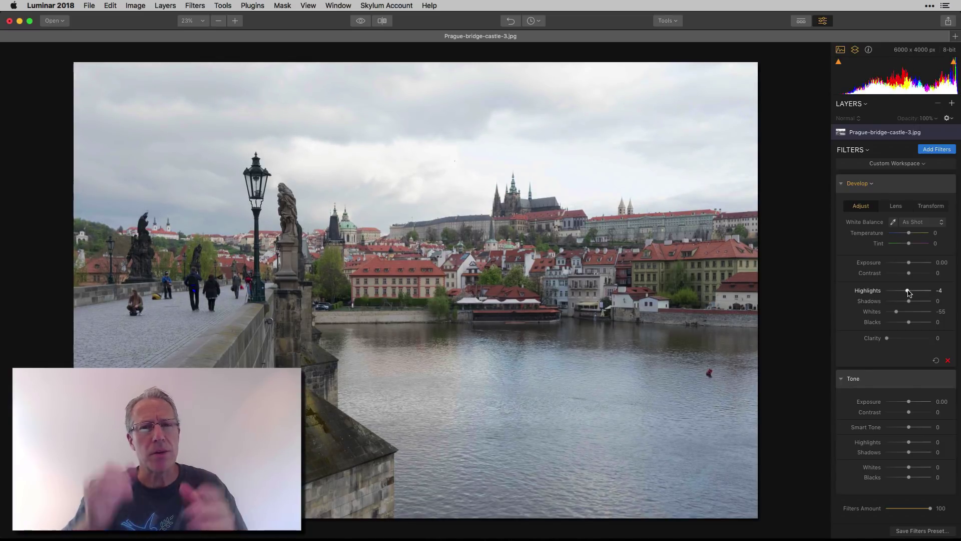
pyautogui.click(936, 360)
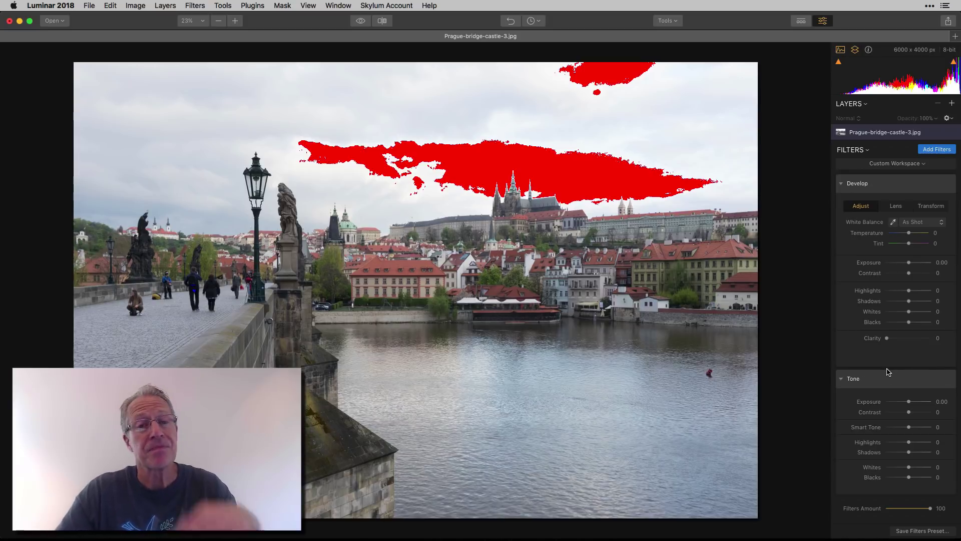
# Try recovering the sky with the Tone filter's Highlights, and with Smart Tone at -84, resetting the sliders after testing
pyautogui.moveTo(909, 443); pyautogui.dragTo(865, 472)
pyautogui.doubleClick(909, 443)
pyautogui.doubleClick(867, 470)
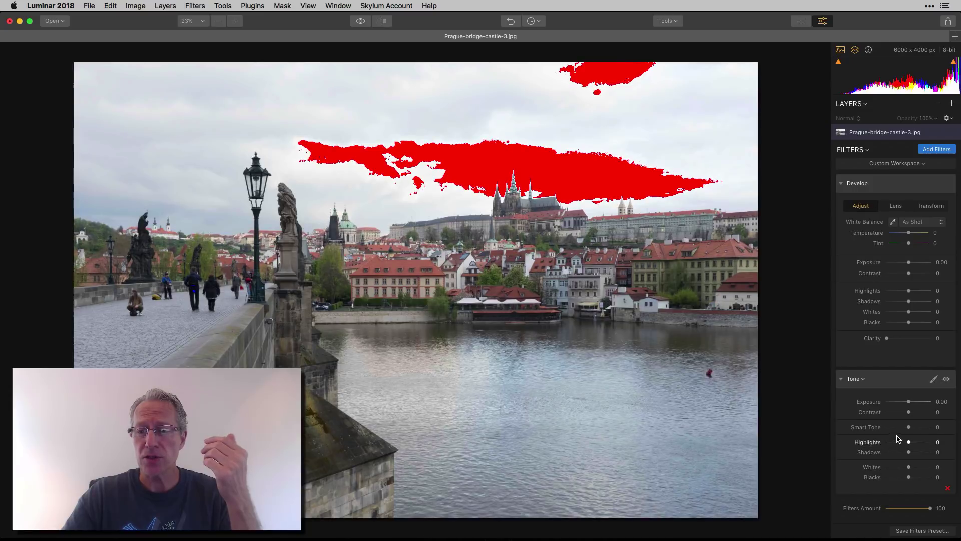
pyautogui.moveTo(909, 429); pyautogui.dragTo(888, 430)
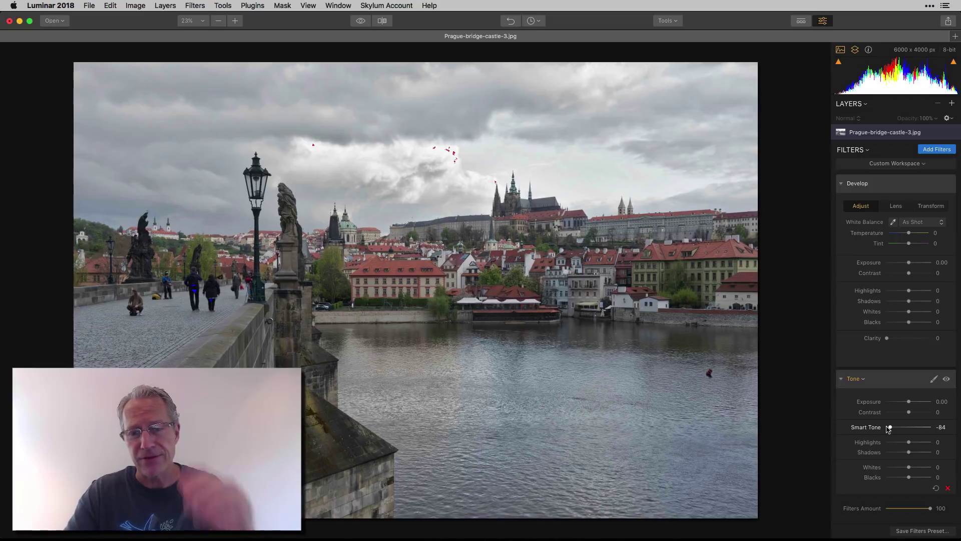
pyautogui.moveTo(889, 428); pyautogui.dragTo(899, 428)
pyautogui.doubleClick(866, 428)
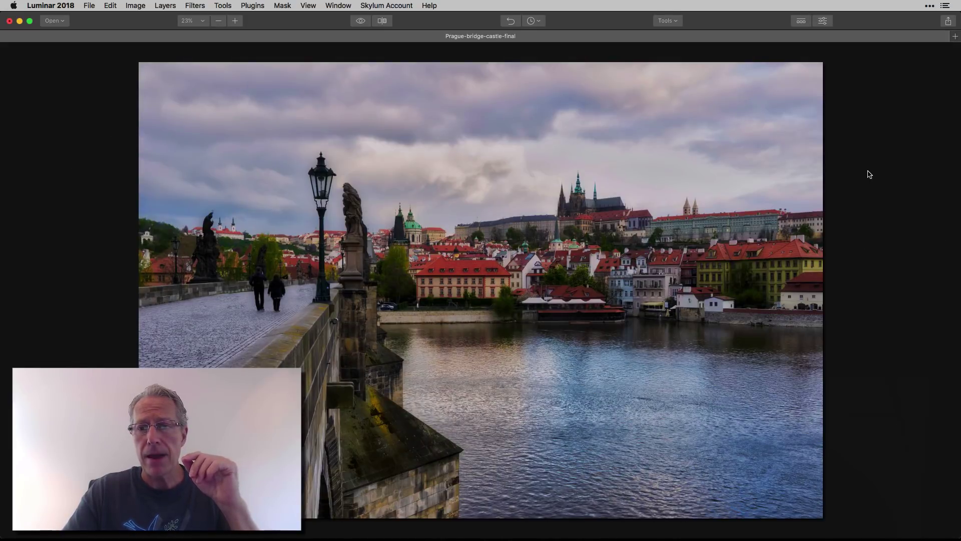
# In the Prague-bridge-castle-final document, reset Highlights, Whites, Contrast and Exposure in the base layer's Develop filter
pyautogui.press('z')
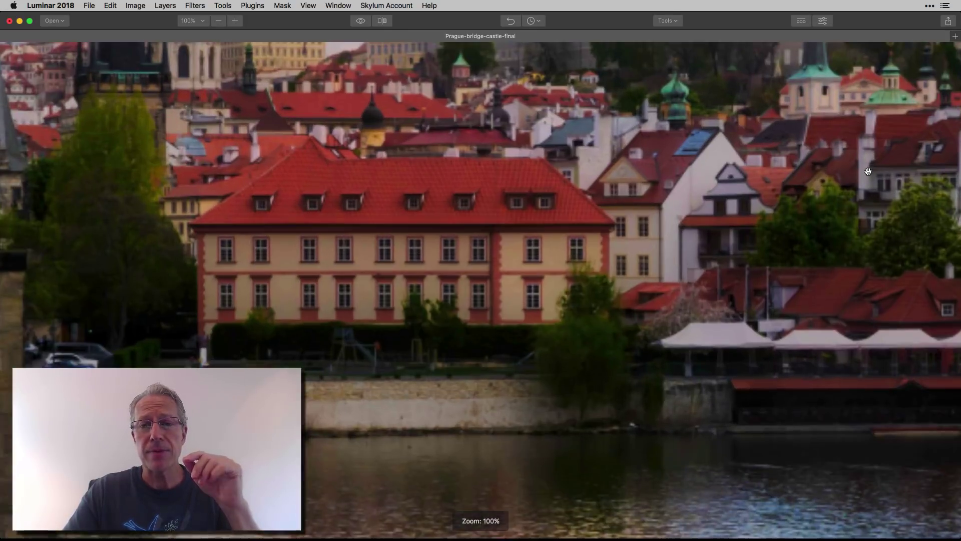
pyautogui.press('z')
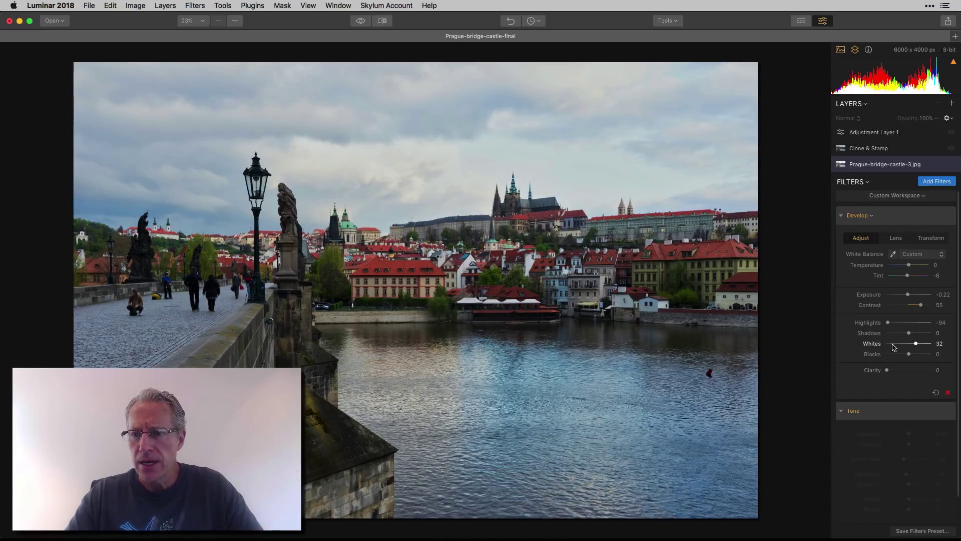
pyautogui.doubleClick(872, 323)
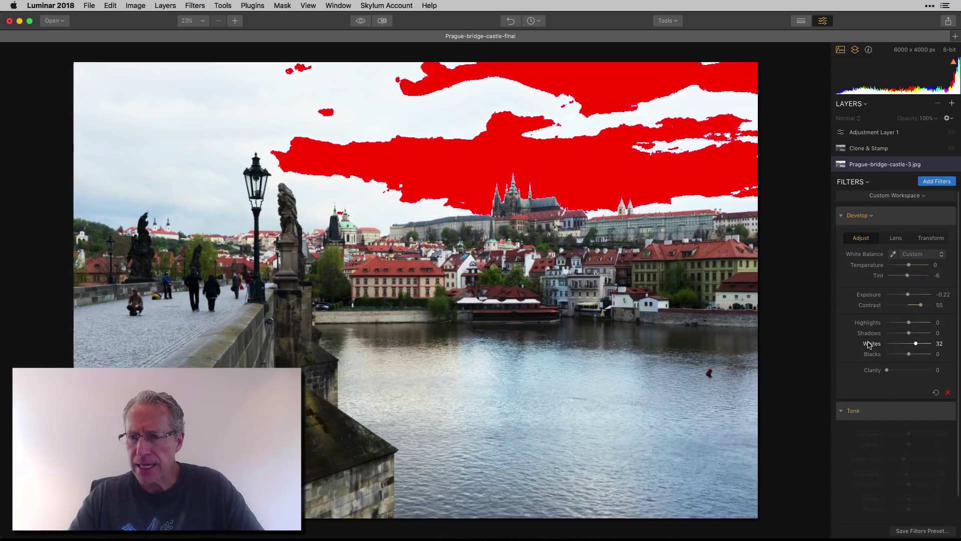
pyautogui.doubleClick(870, 344)
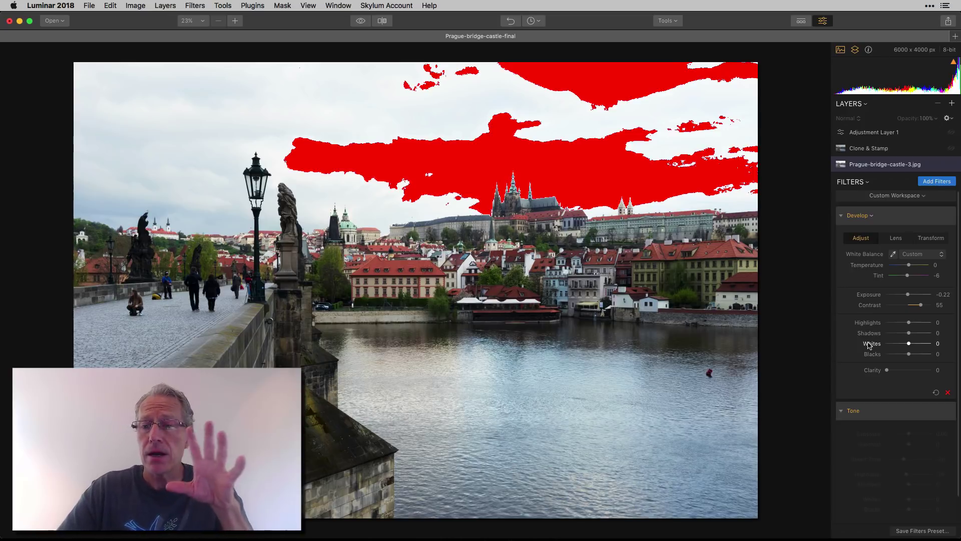
pyautogui.doubleClick(870, 306)
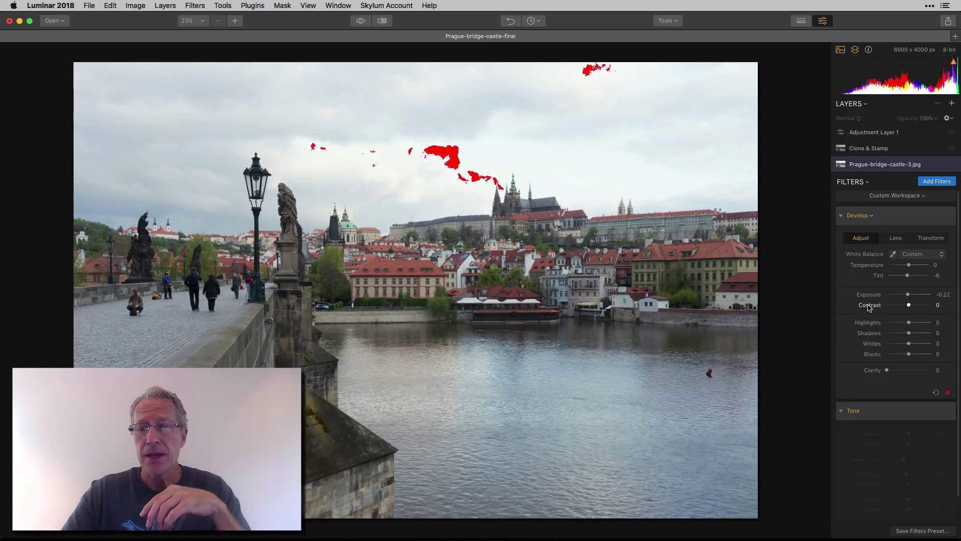
pyautogui.doubleClick(875, 296)
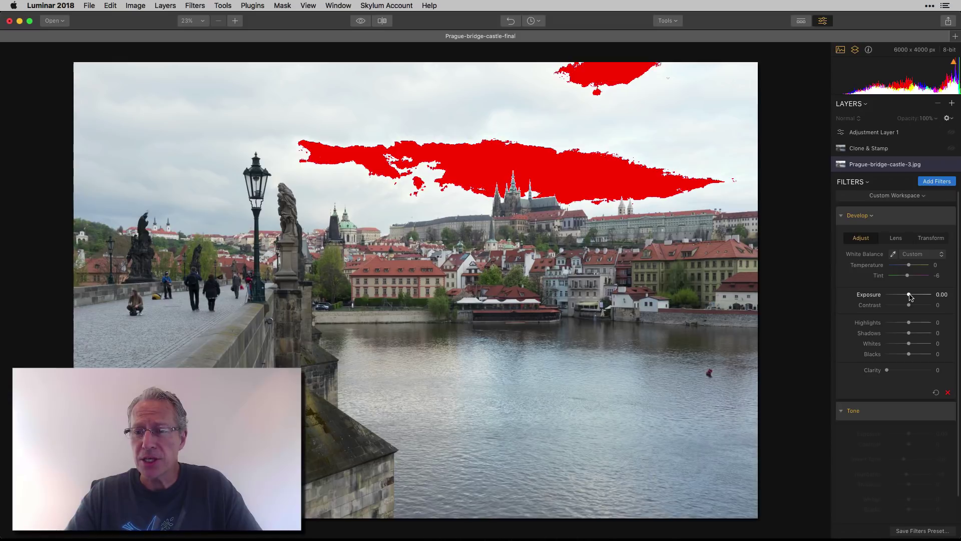
# In the base layer's Develop filter, set Exposure to -0.21, Contrast to 55, Highlights to -90 and Whites to 35
pyautogui.moveTo(910, 297); pyautogui.dragTo(913, 306)
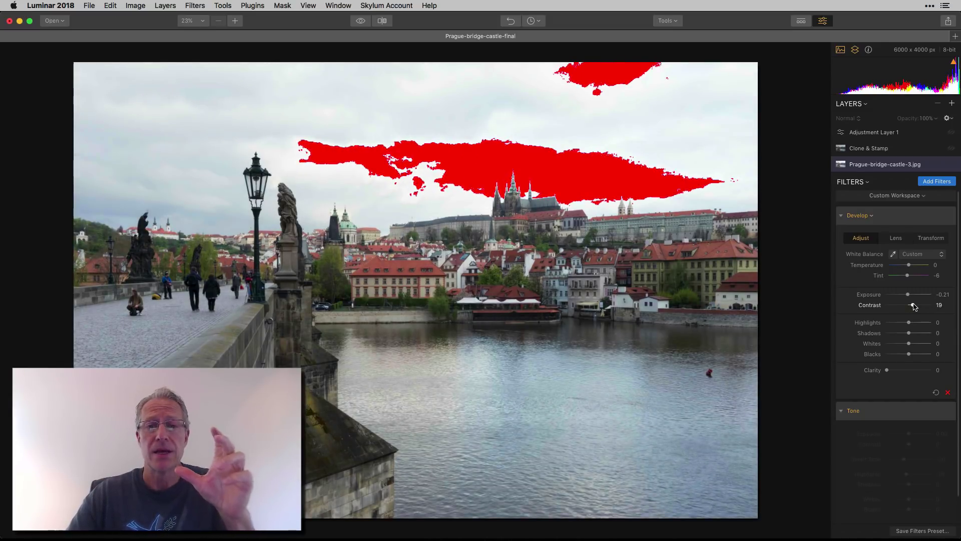
pyautogui.moveTo(914, 305); pyautogui.dragTo(924, 307)
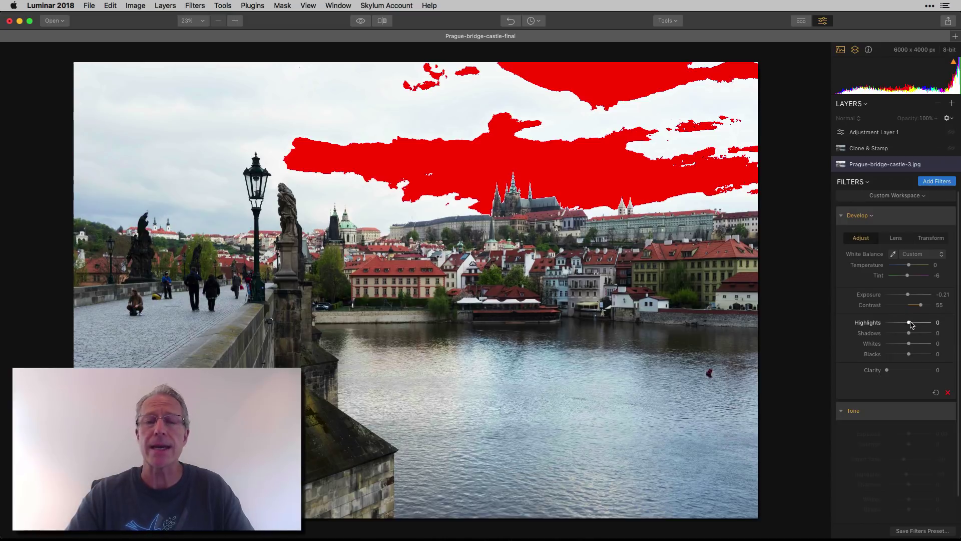
pyautogui.moveTo(910, 324); pyautogui.dragTo(886, 321)
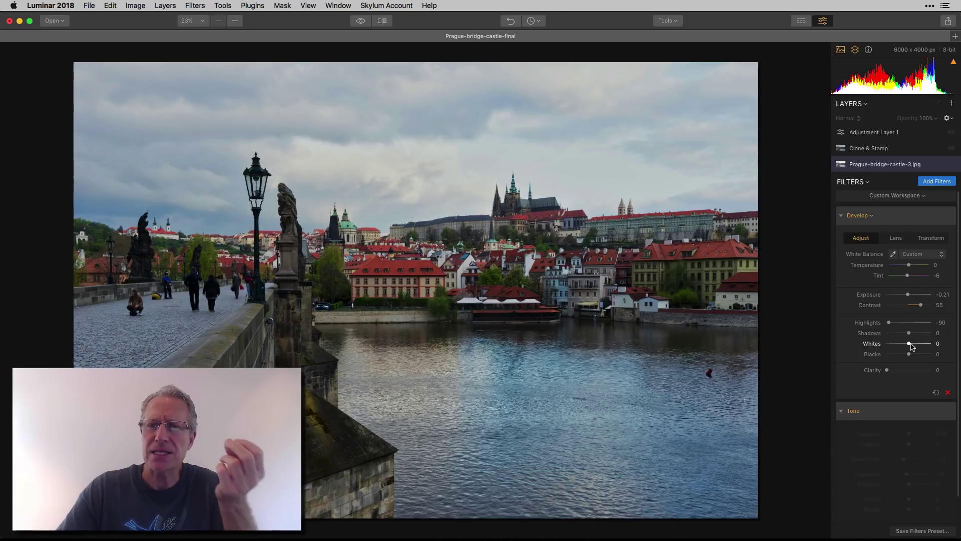
pyautogui.moveTo(911, 345); pyautogui.dragTo(918, 346)
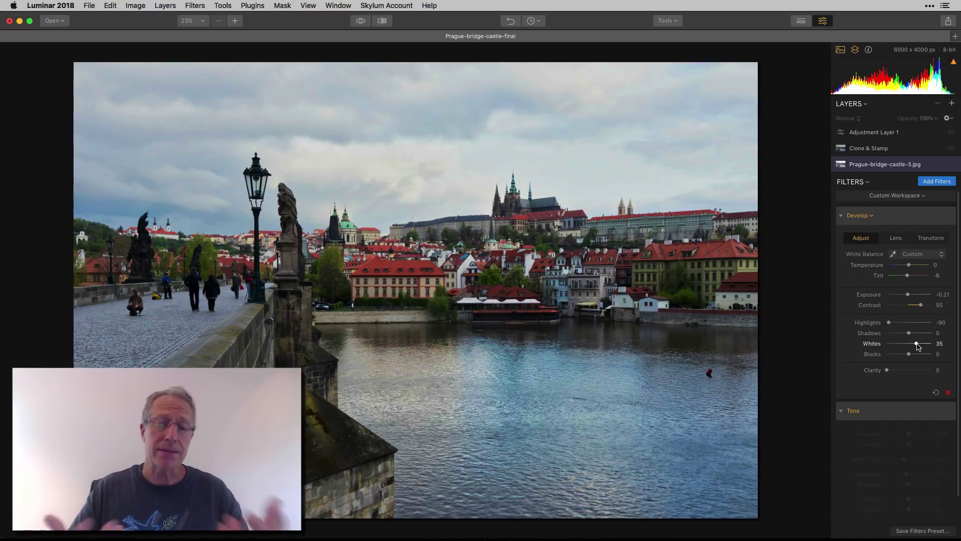
# Compare the photo with the base layer's Tone filter shown and hidden
pyautogui.scroll(-2, 919, 390)
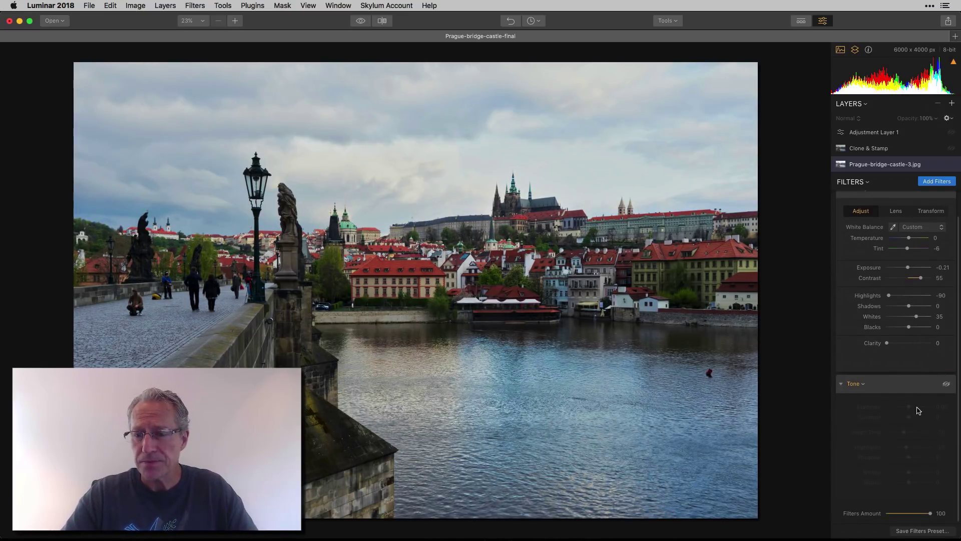
pyautogui.click(947, 384)
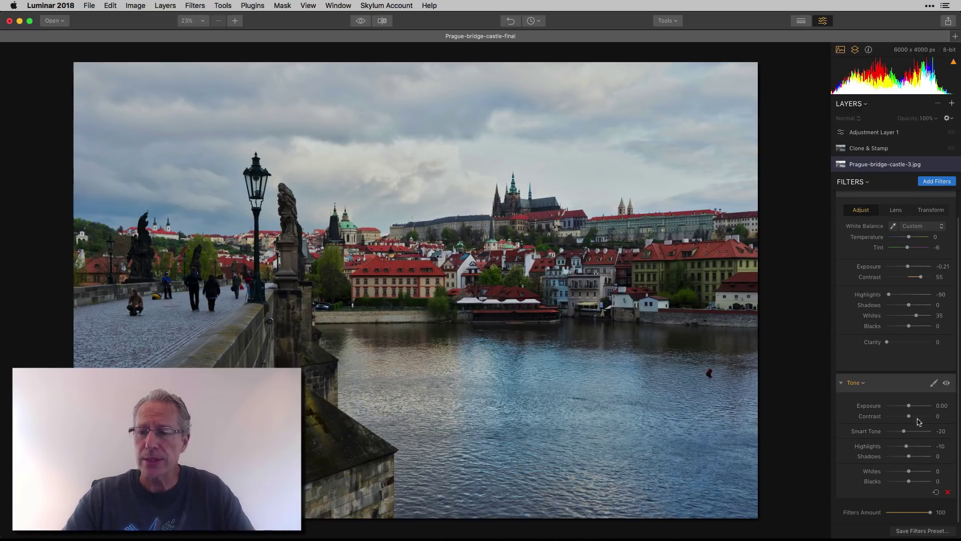
pyautogui.click(946, 383)
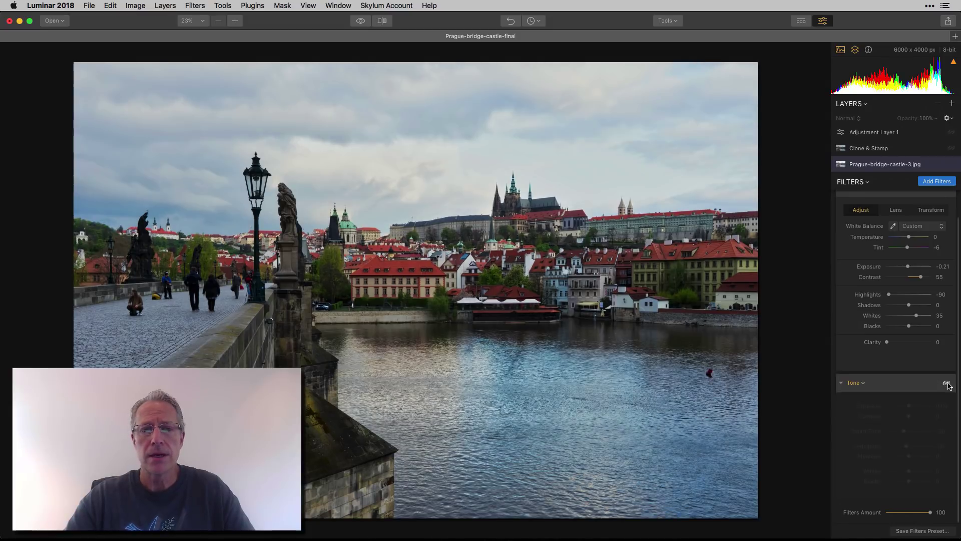
# Turn the base layer's Tone filter back on and compare the edited photo with the original
pyautogui.click(948, 384)
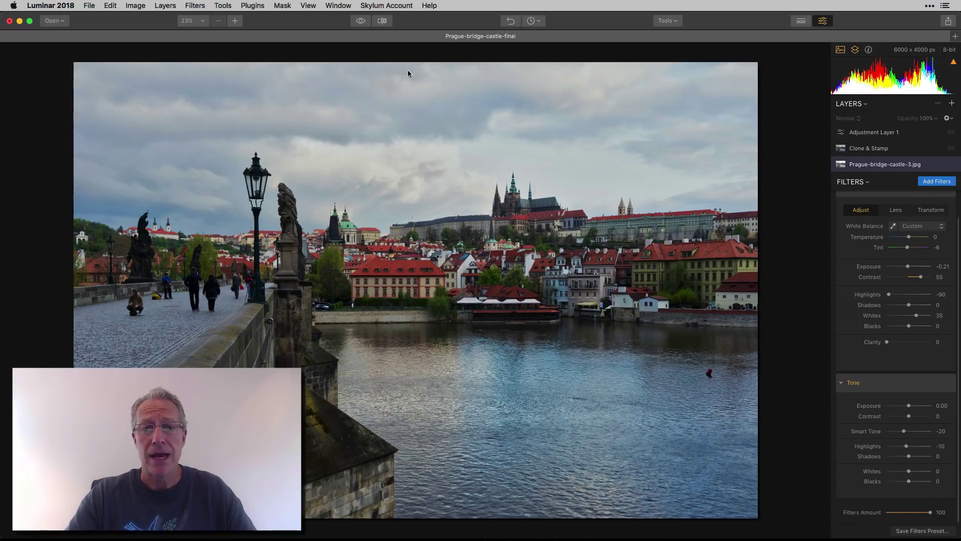
pyautogui.click(360, 21)
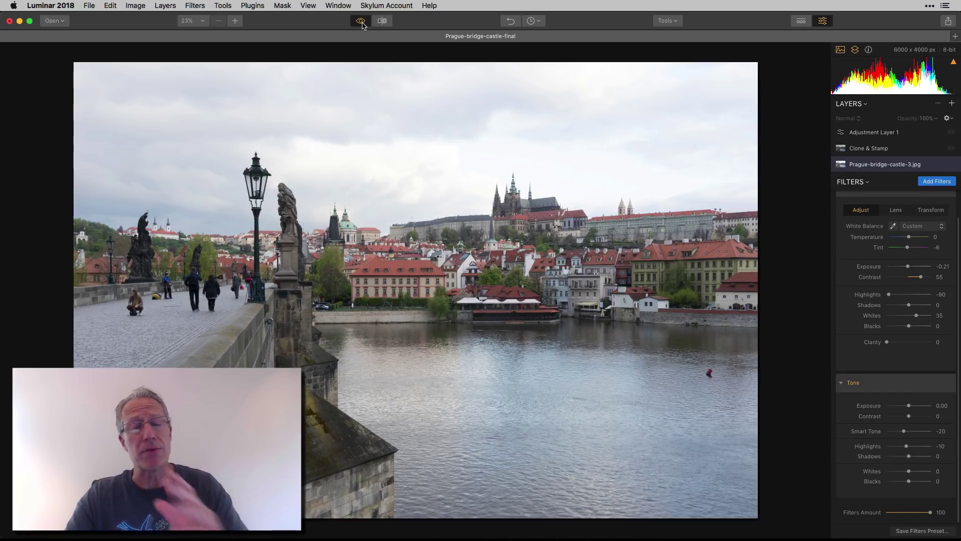
pyautogui.click(361, 21)
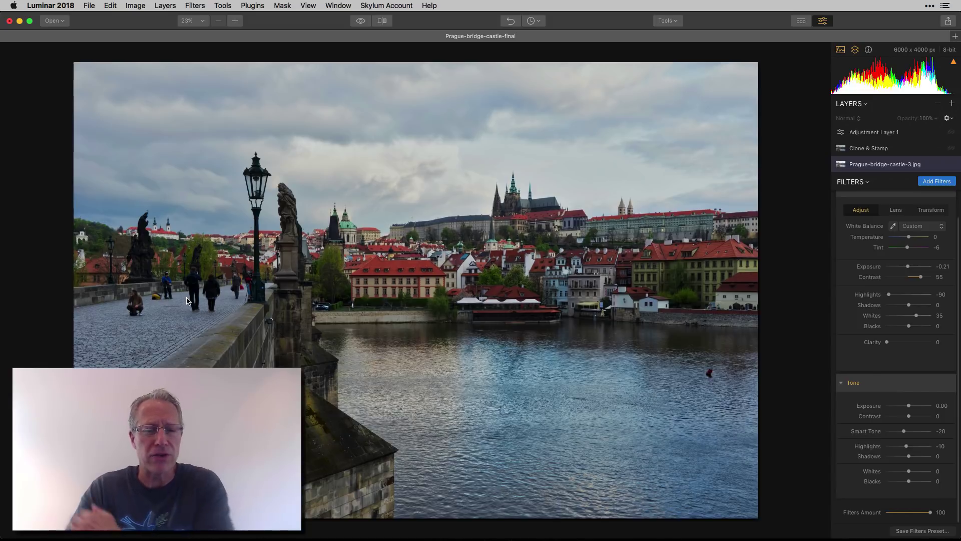
# Turn on the Clone & Stamp layer, comparing the photo with the layer shown and hidden
pyautogui.click(891, 149)
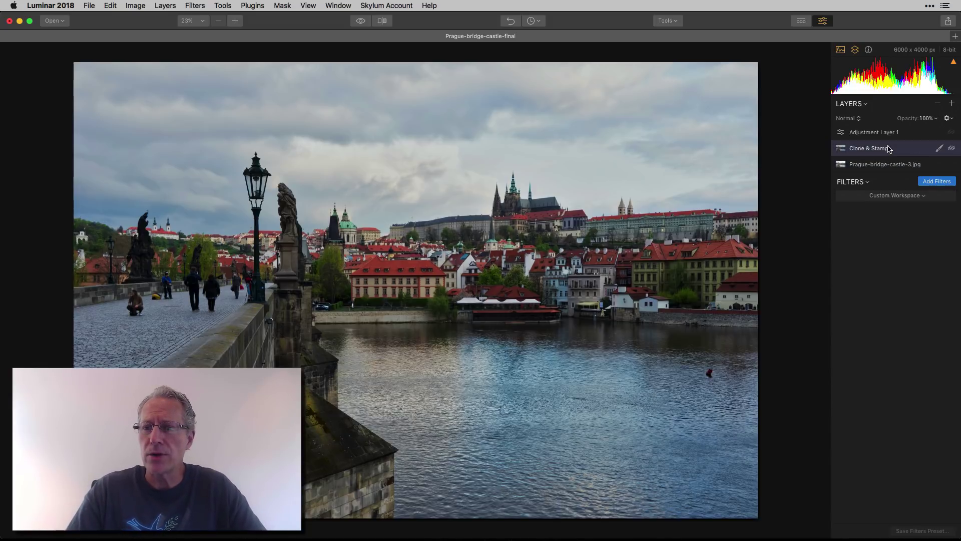
pyautogui.click(950, 149)
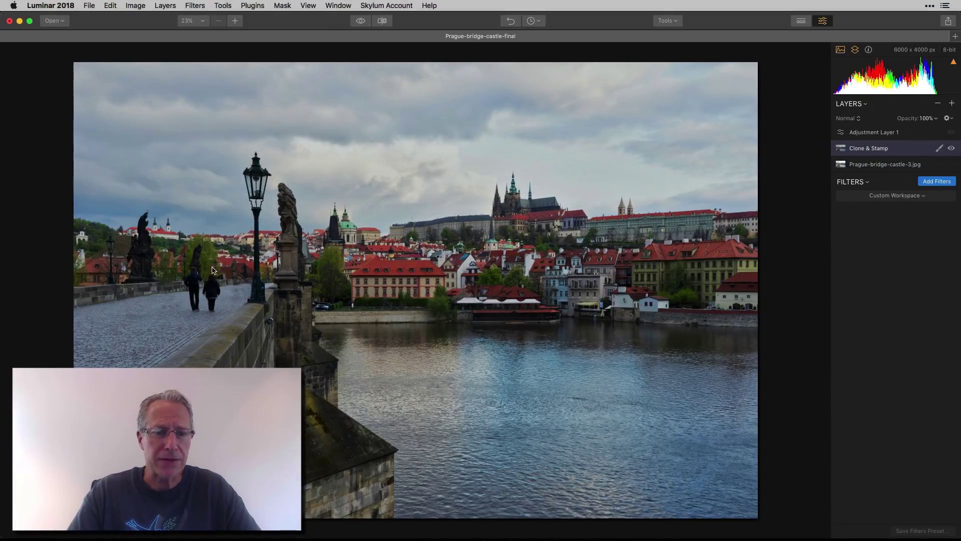
pyautogui.click(952, 149)
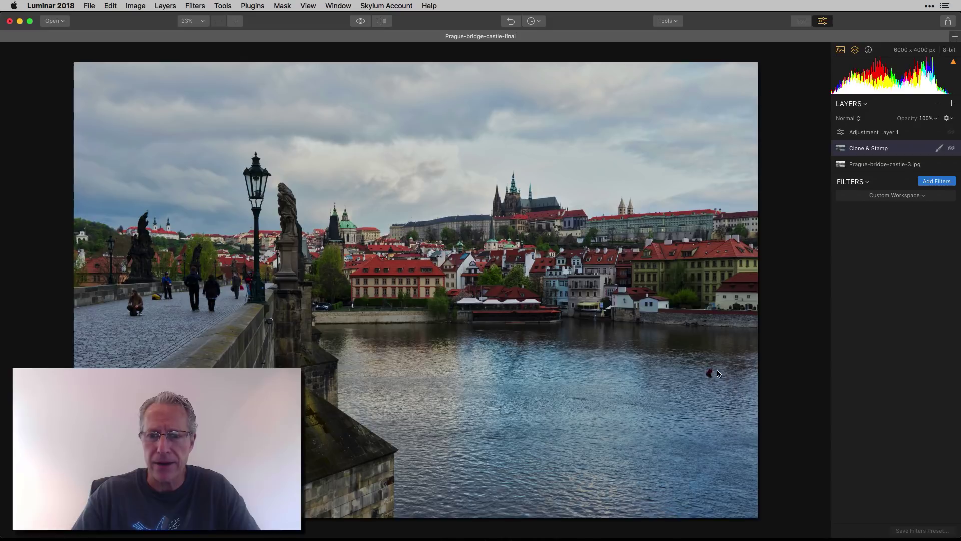
pyautogui.click(952, 149)
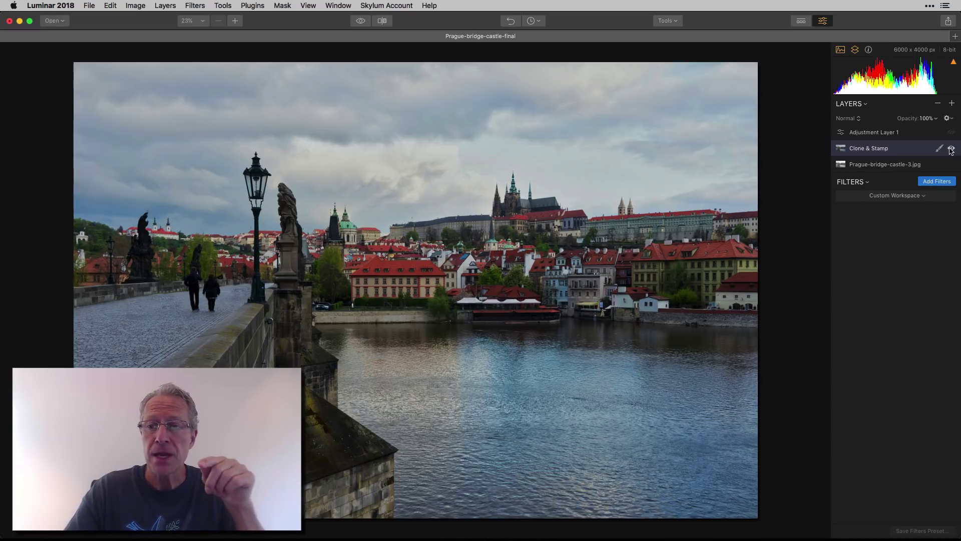
# Turn on the Golden Hour and Color Balance filters of Adjustment Layer 1, and compare the photo with the original
pyautogui.click(898, 134)
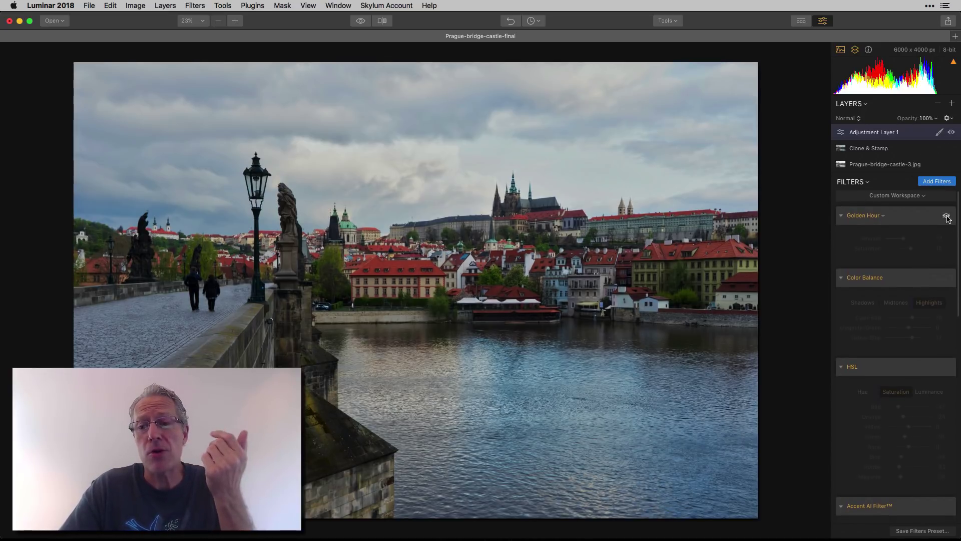
pyautogui.click(946, 216)
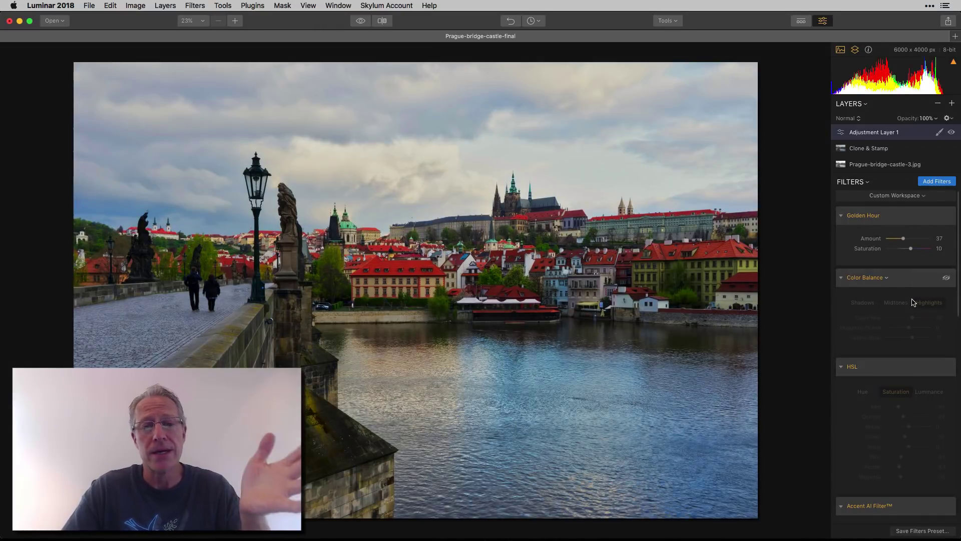
pyautogui.scroll(-2, 912, 302)
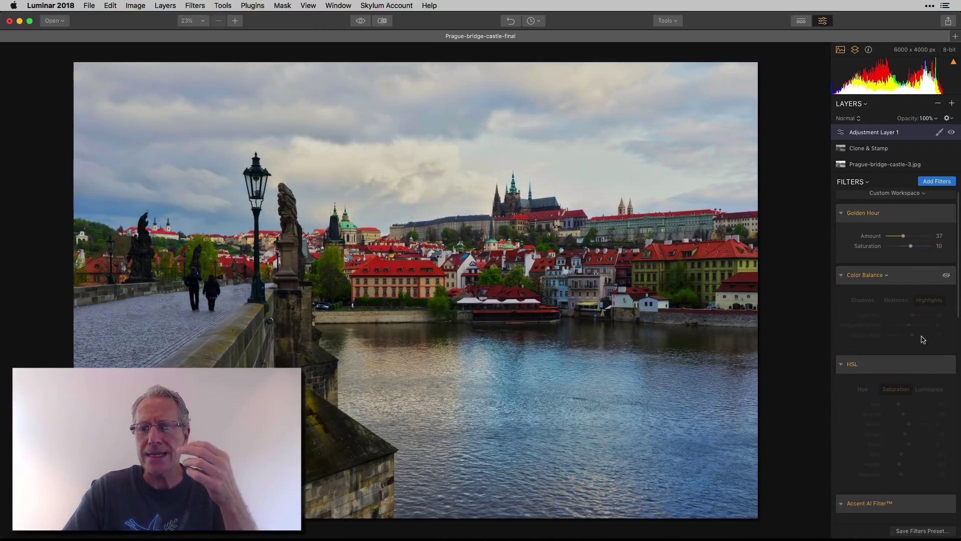
pyautogui.click(947, 250)
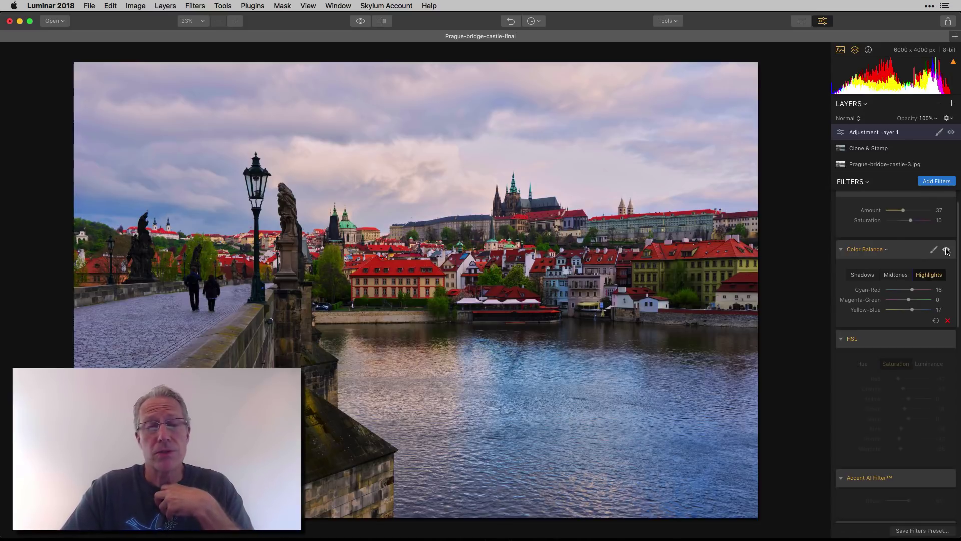
pyautogui.click(360, 22)
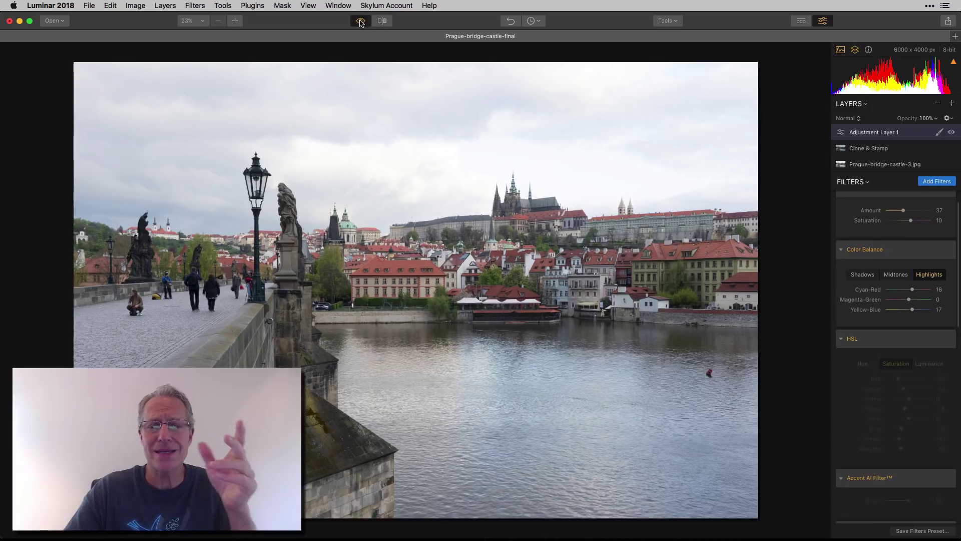
pyautogui.click(361, 21)
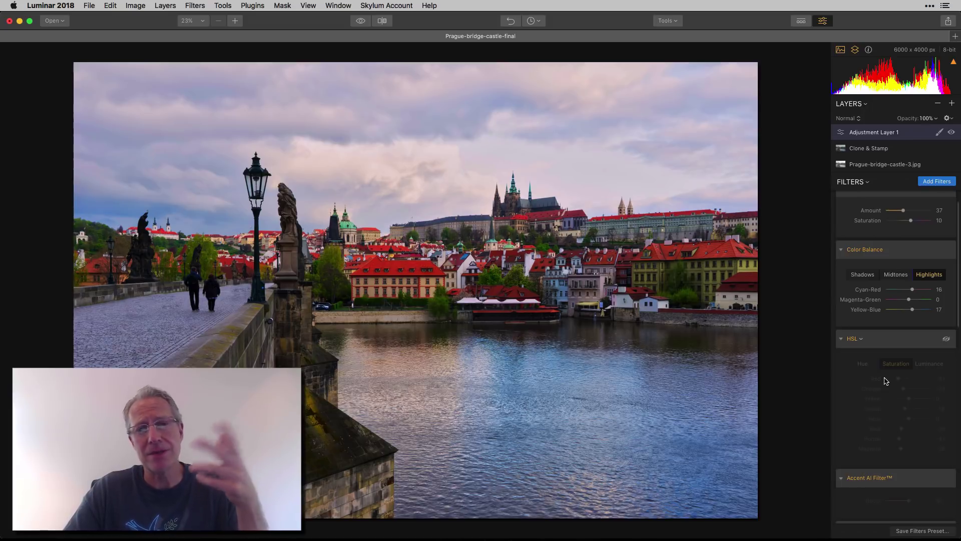
# Turn on the HSL filter of Adjustment Layer 1, comparing the photo with the filter shown and hidden
pyautogui.scroll(-5, 887, 381)
pyautogui.scroll(2, 896, 351)
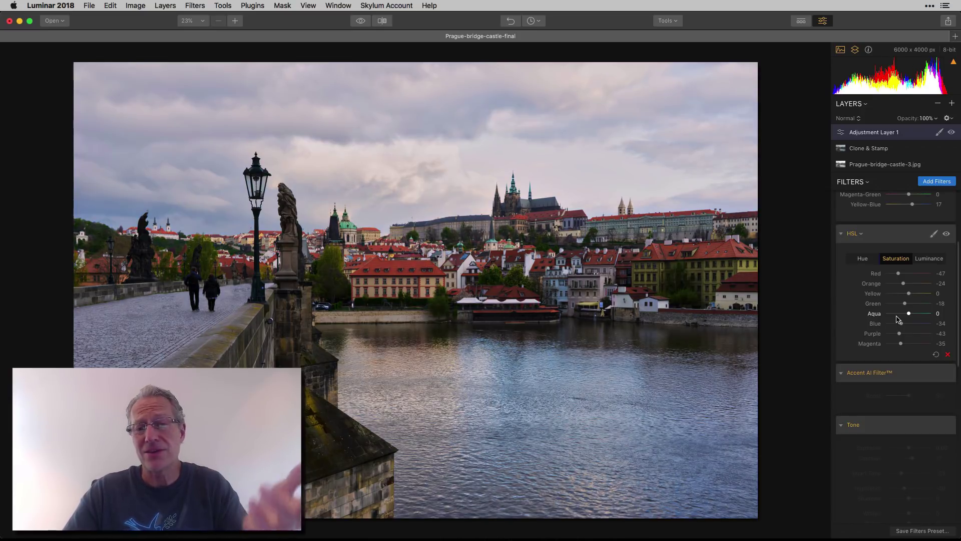
pyautogui.click(946, 234)
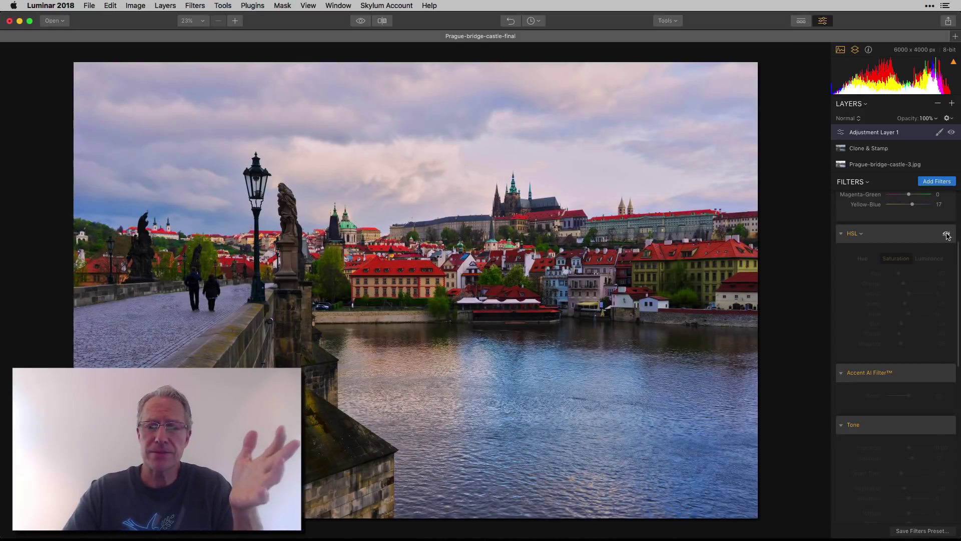
pyautogui.click(946, 234)
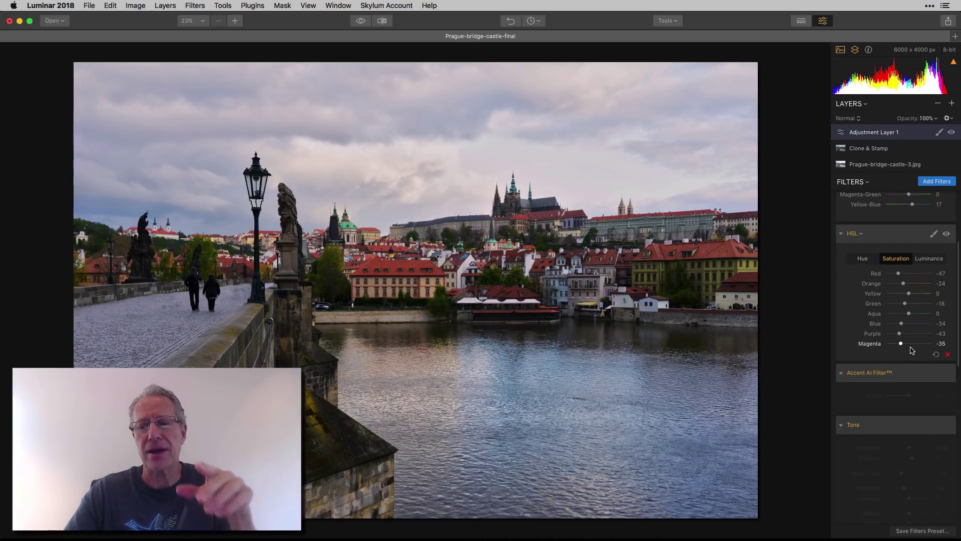
# Turn on the Accent AI Filter of Adjustment Layer 1, comparing the photo with it shown and hidden
pyautogui.scroll(-4, 912, 350)
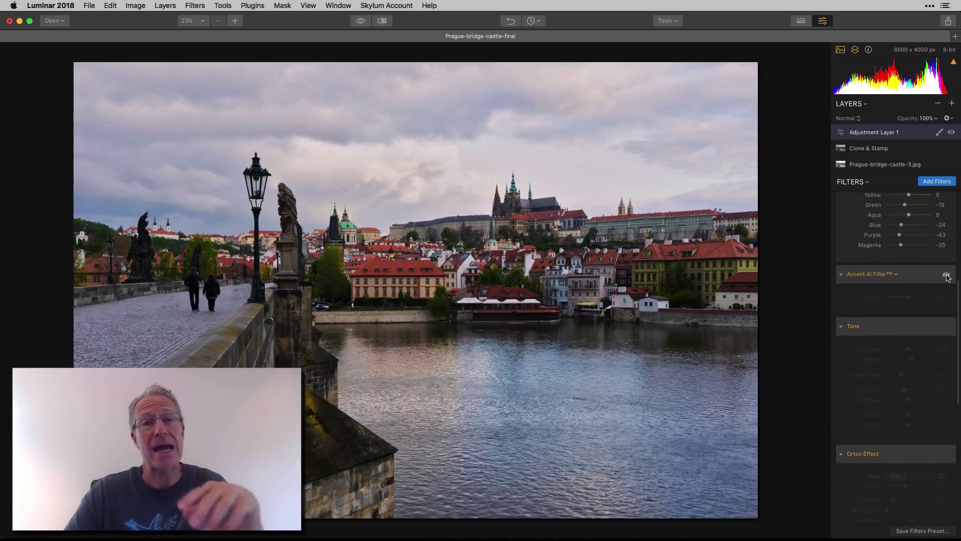
pyautogui.click(946, 276)
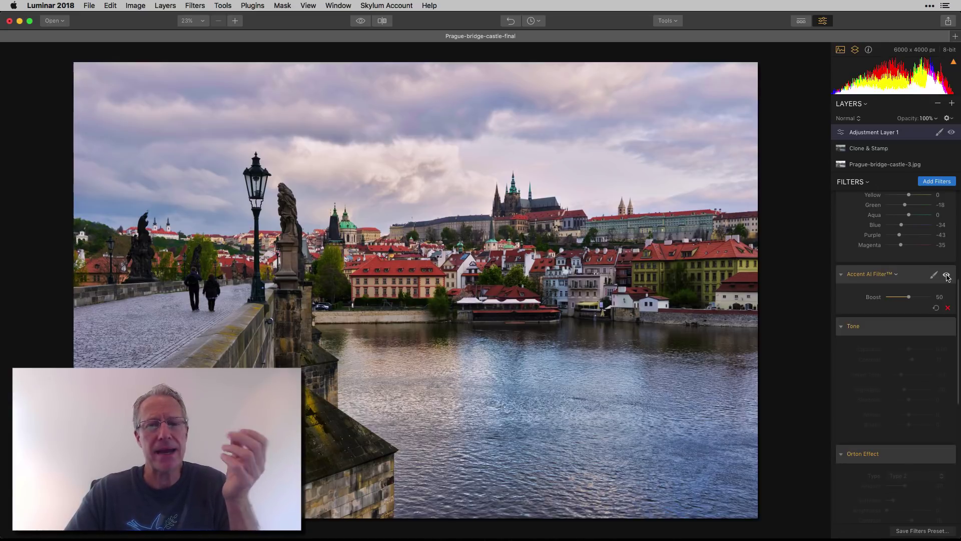
pyautogui.click(947, 276)
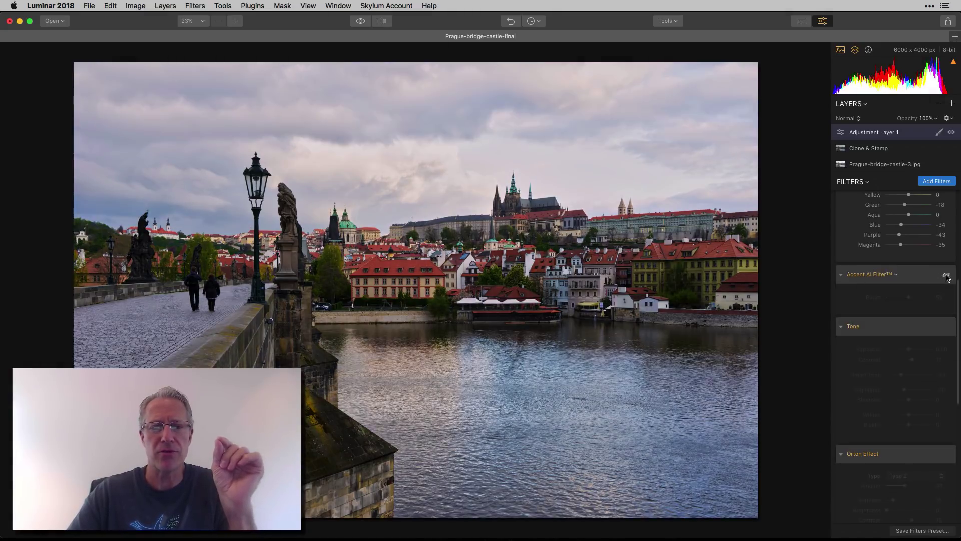
pyautogui.click(946, 275)
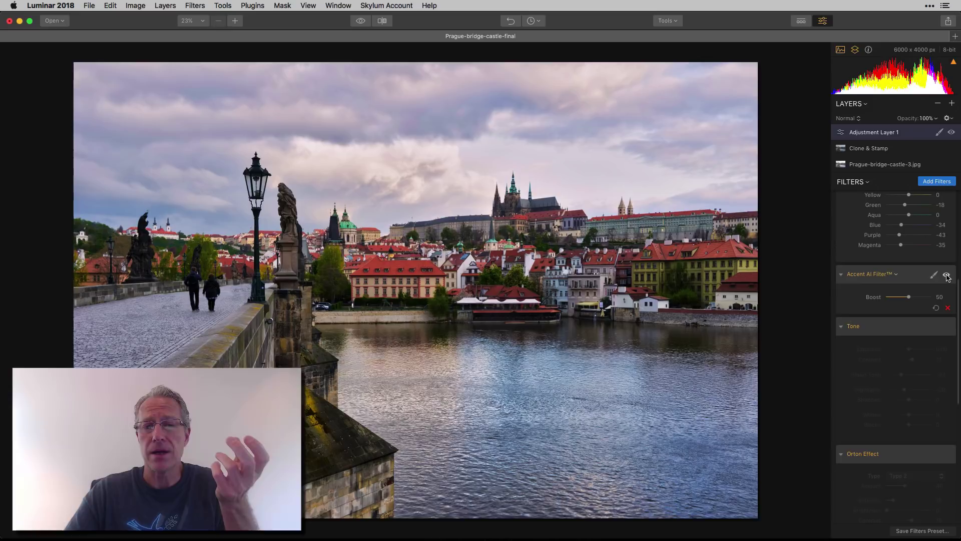
pyautogui.click(946, 276)
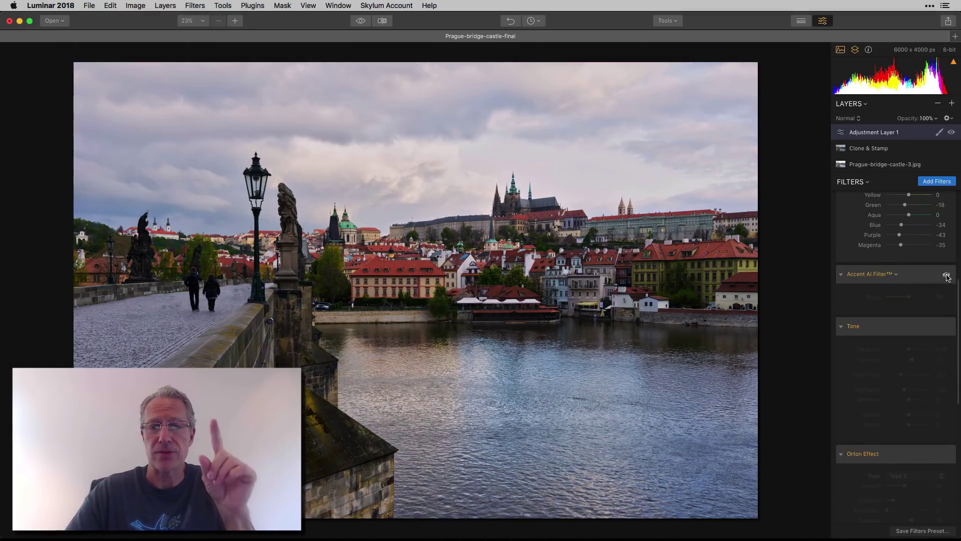
pyautogui.click(946, 276)
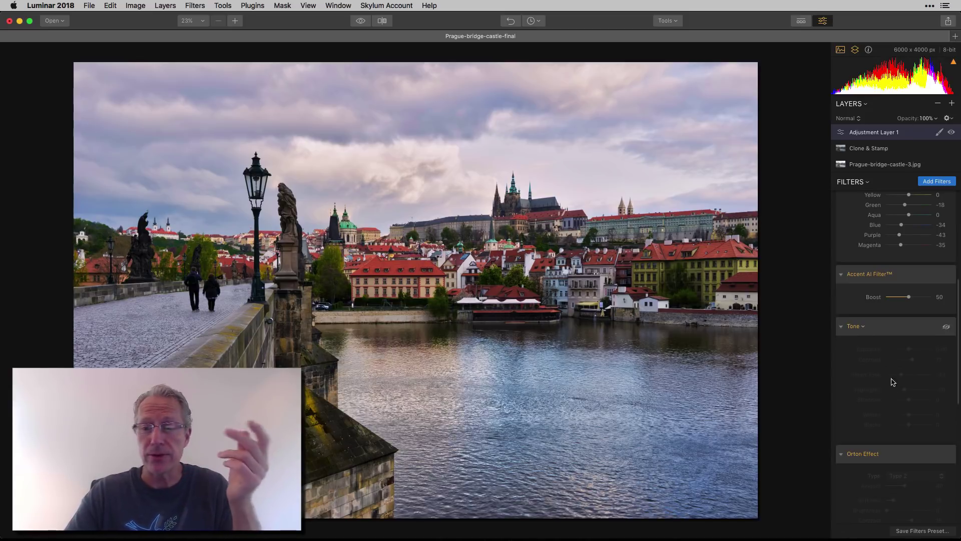
# Turn on the Tone and Orton Effect filters of Adjustment Layer 1, comparing the photo with Orton Effect shown and hidden
pyautogui.scroll(-4, 894, 390)
pyautogui.click(946, 248)
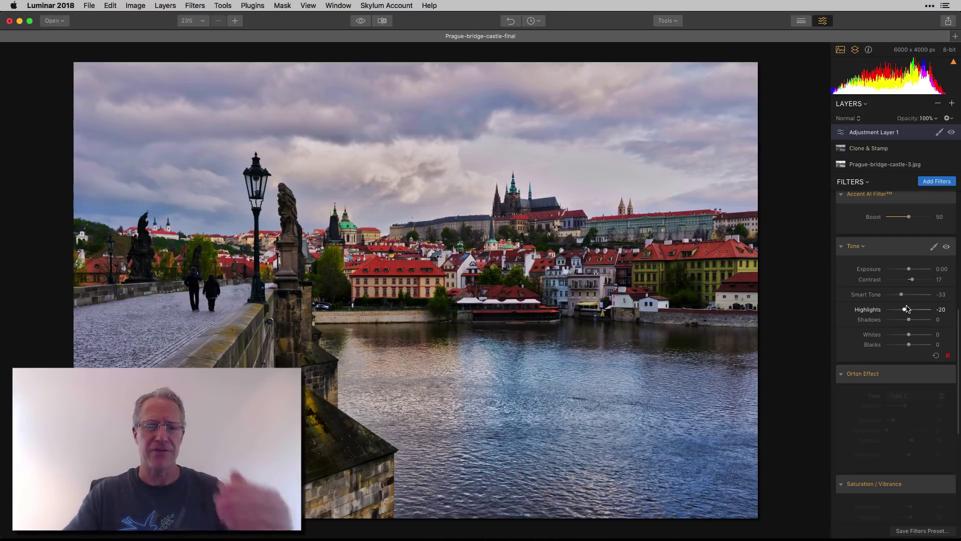
pyautogui.scroll(-5, 907, 309)
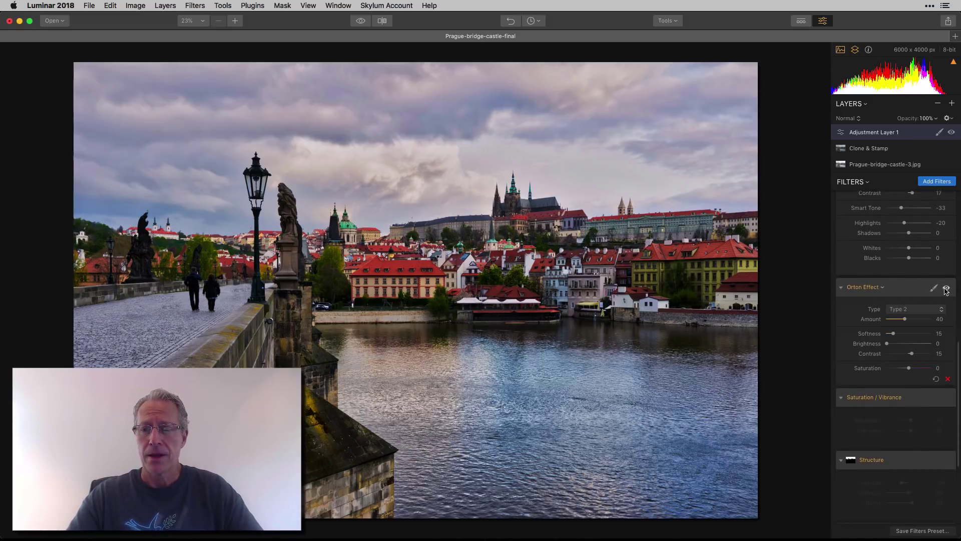
pyautogui.click(946, 289)
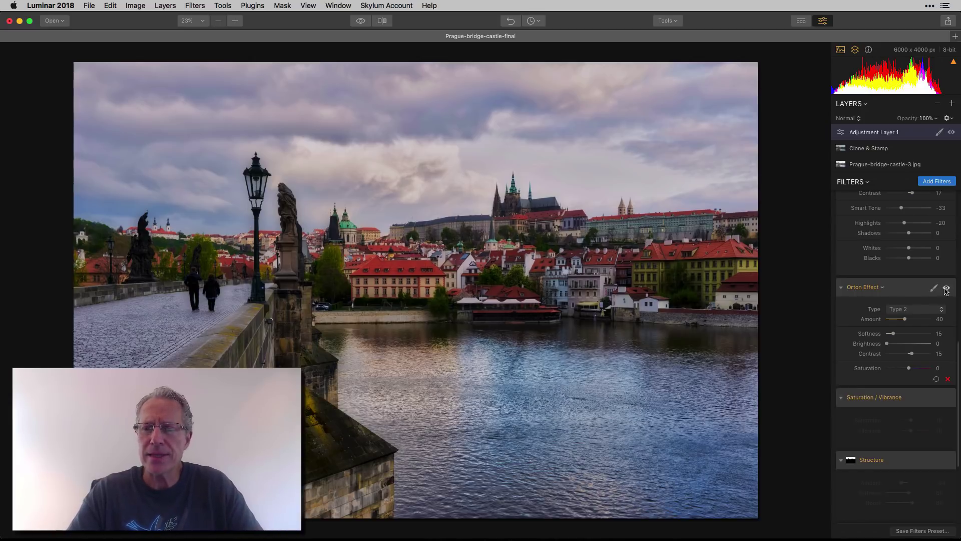
pyautogui.click(946, 290)
pyautogui.click(946, 289)
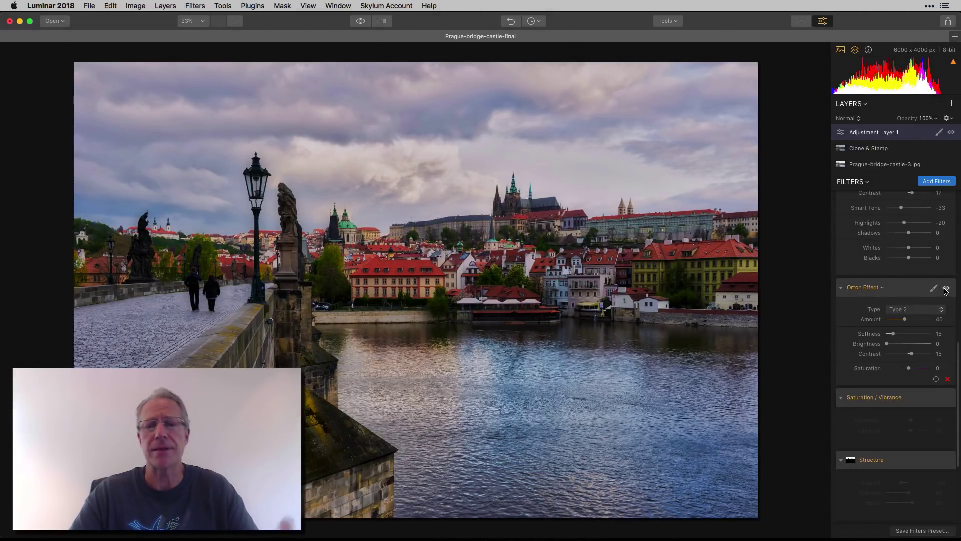
# Turn on the unmasked Saturation / Vibrance filter and the masked Structure filter of Adjustment Layer 1
pyautogui.scroll(-5, 947, 285)
pyautogui.click(947, 266)
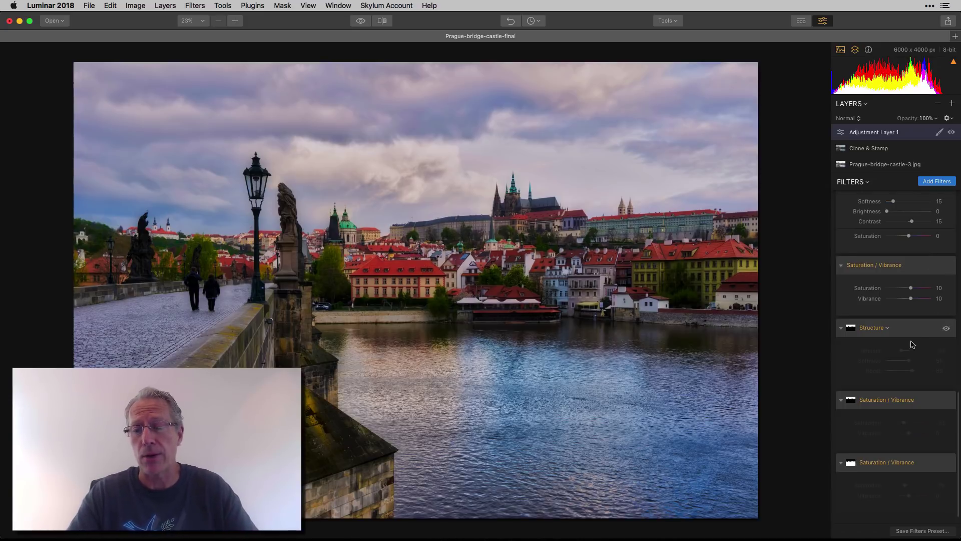
pyautogui.scroll(-1, 911, 348)
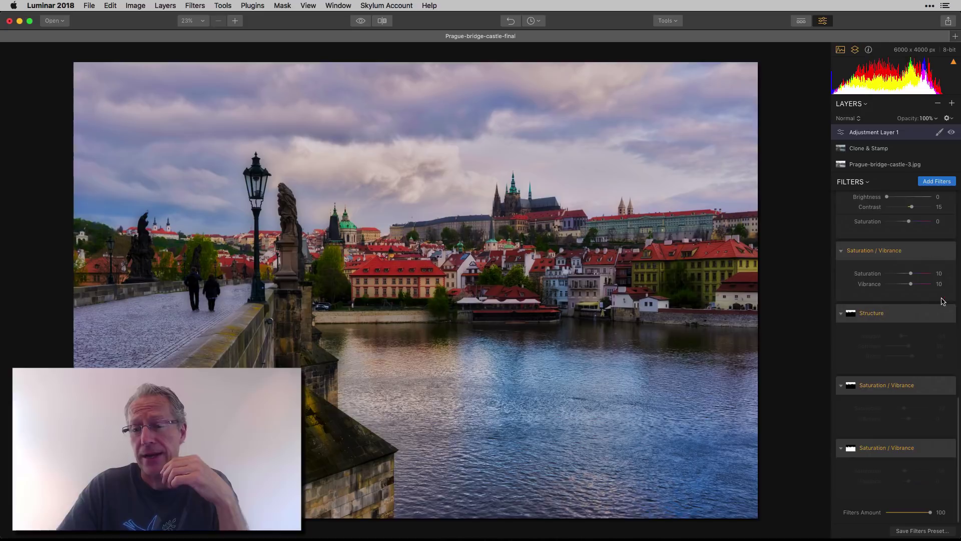
pyautogui.click(947, 314)
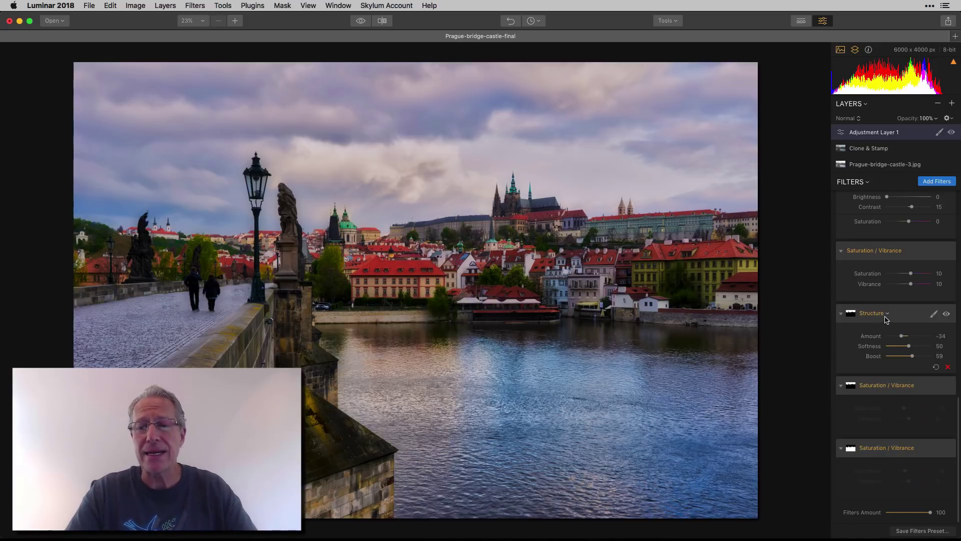
# Preview the Structure filter's brush mask on the photo, and leave mask editing without painting
pyautogui.click(934, 315)
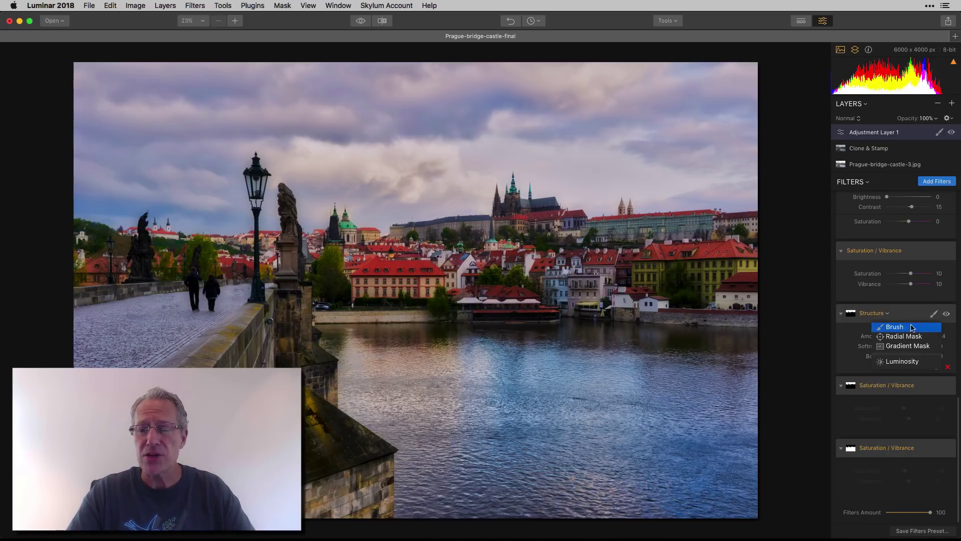
pyautogui.click(909, 328)
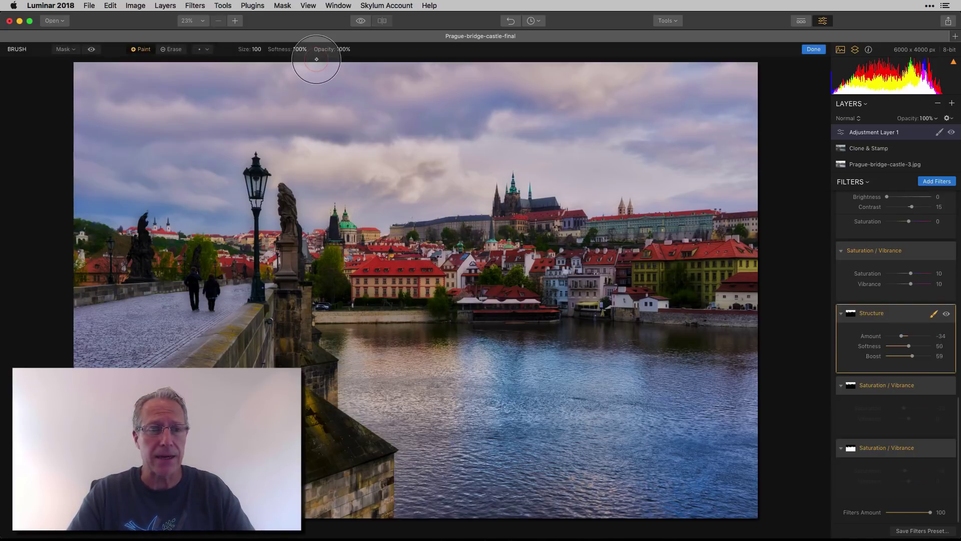
pyautogui.click(92, 49)
pyautogui.click(92, 49)
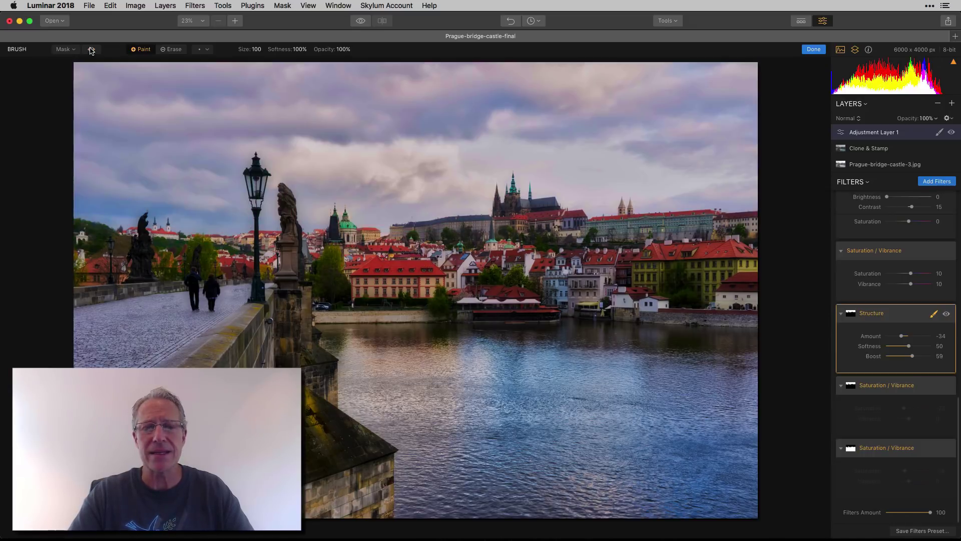
pyautogui.click(813, 49)
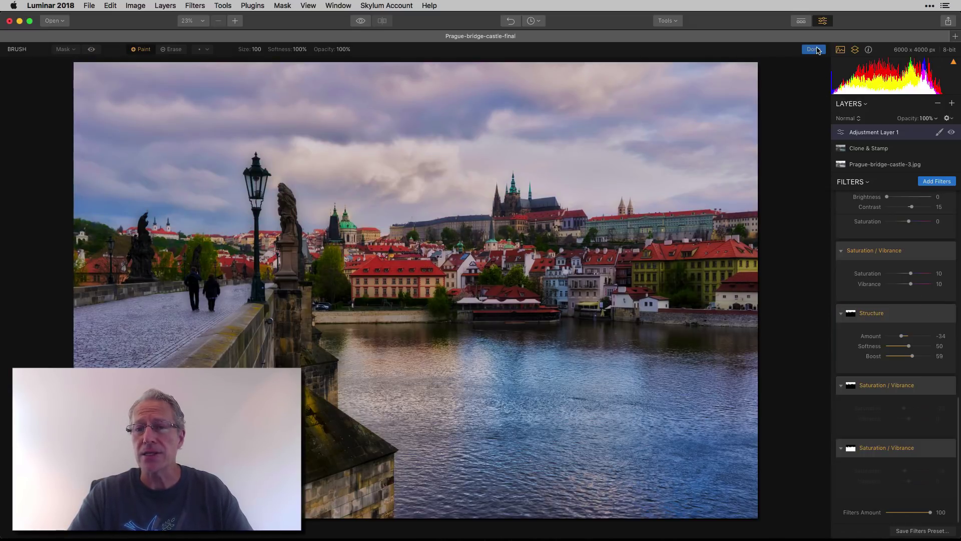
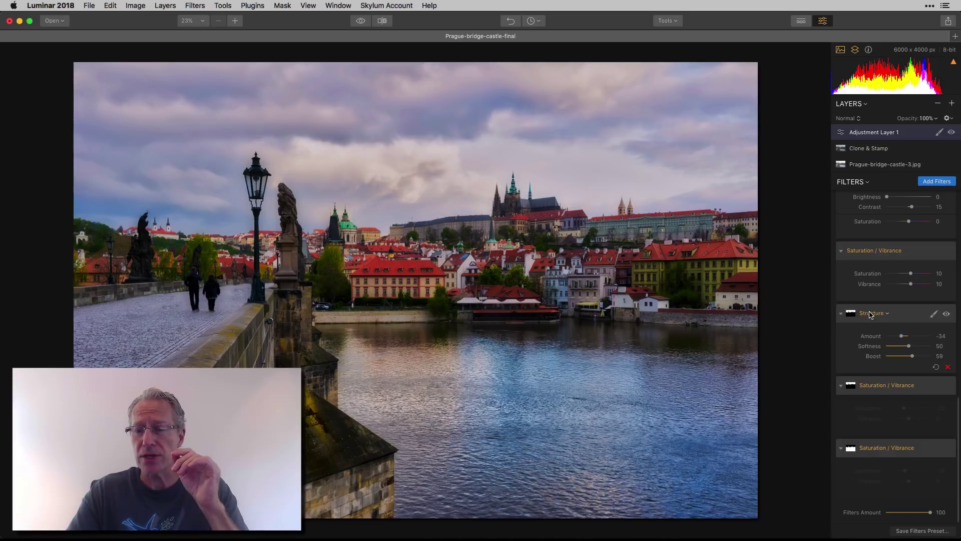
# Turn on the masked Saturation / Vibrance filter just below Structure and give it a copy of the Structure filter's mask
pyautogui.click(871, 314)
pyautogui.moveTo(869, 372)
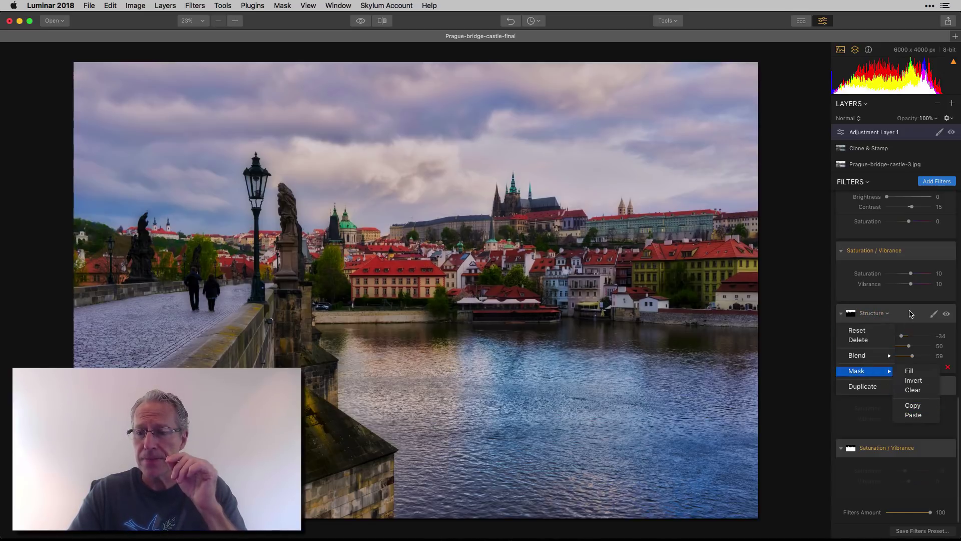
pyautogui.click(908, 406)
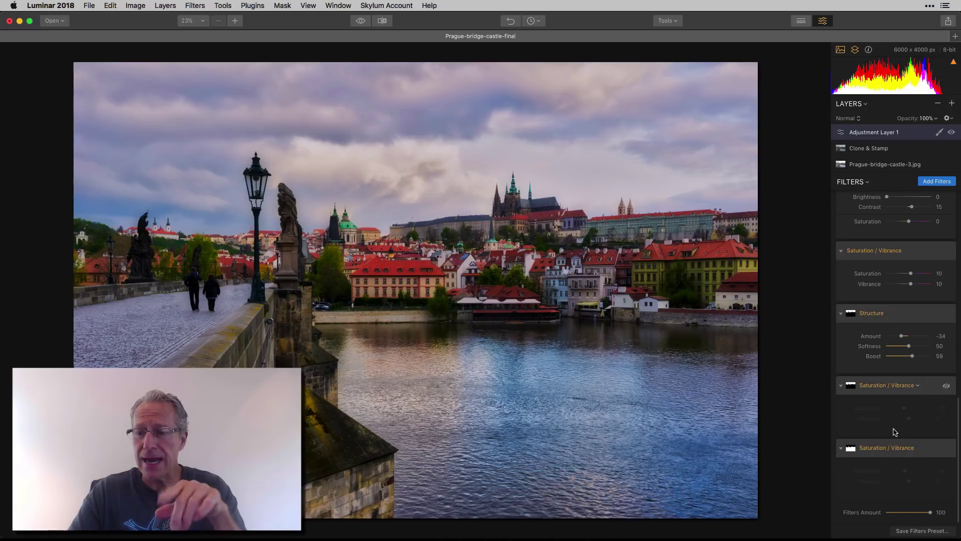
pyautogui.click(946, 385)
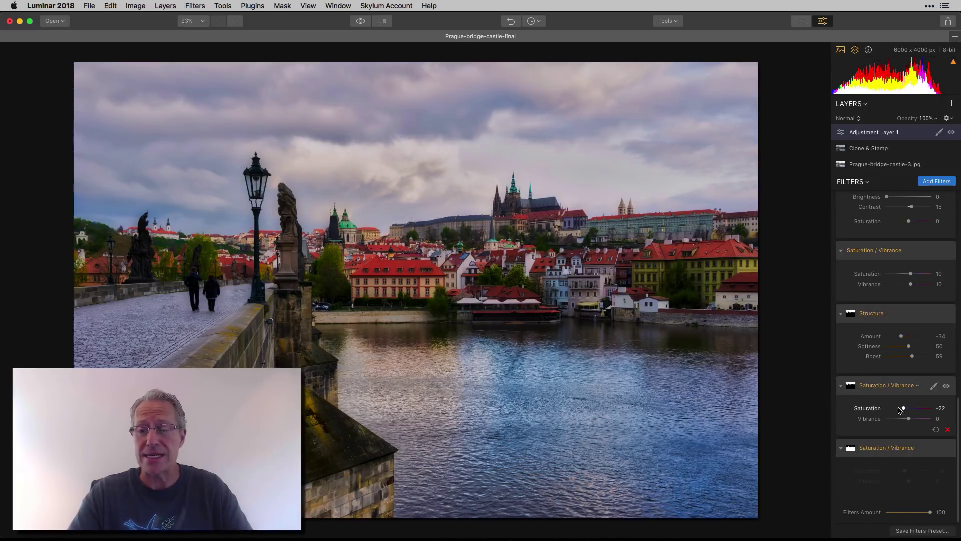
pyautogui.click(886, 391)
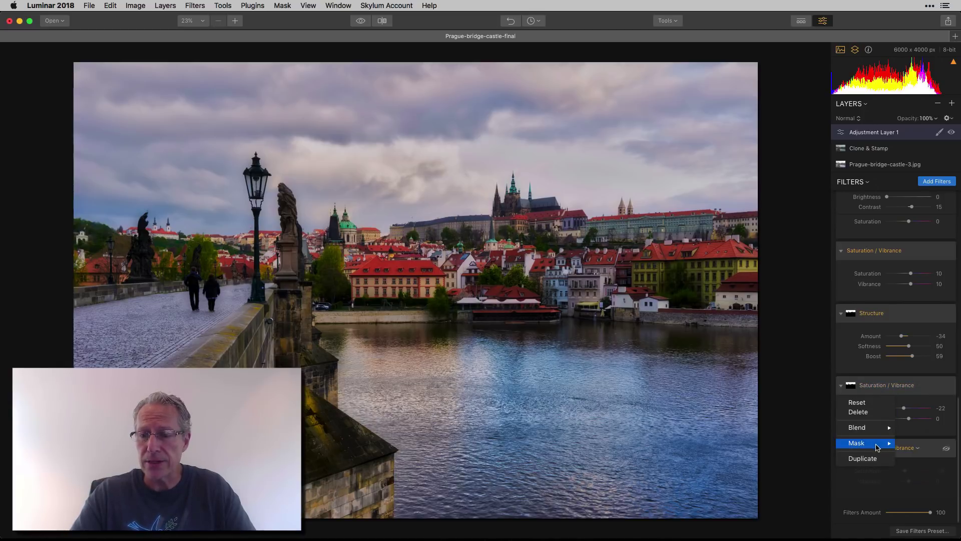
pyautogui.moveTo(878, 445)
pyautogui.click(912, 487)
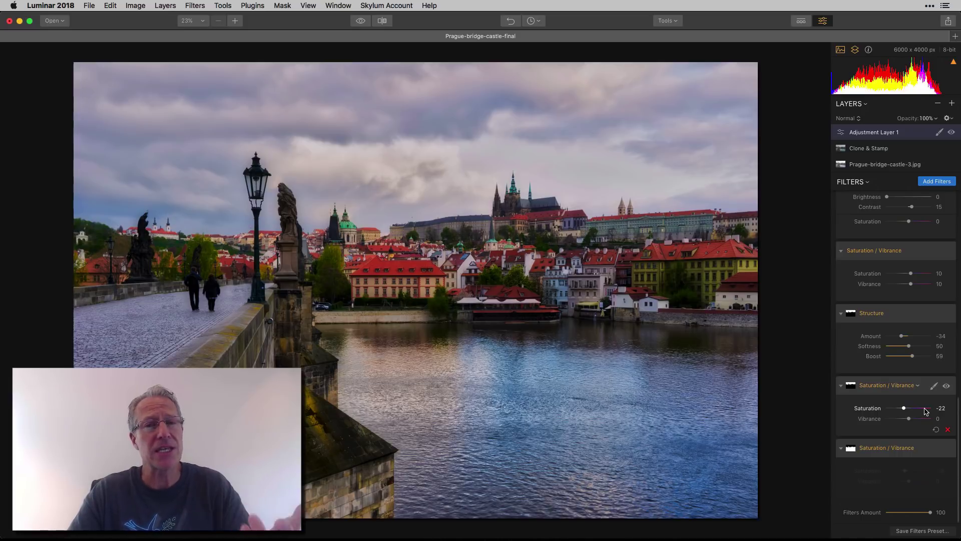
# Compare the photo with that Saturation / Vibrance filter hidden and shown, and turn on the last masked Saturation / Vibrance filter
pyautogui.click(946, 386)
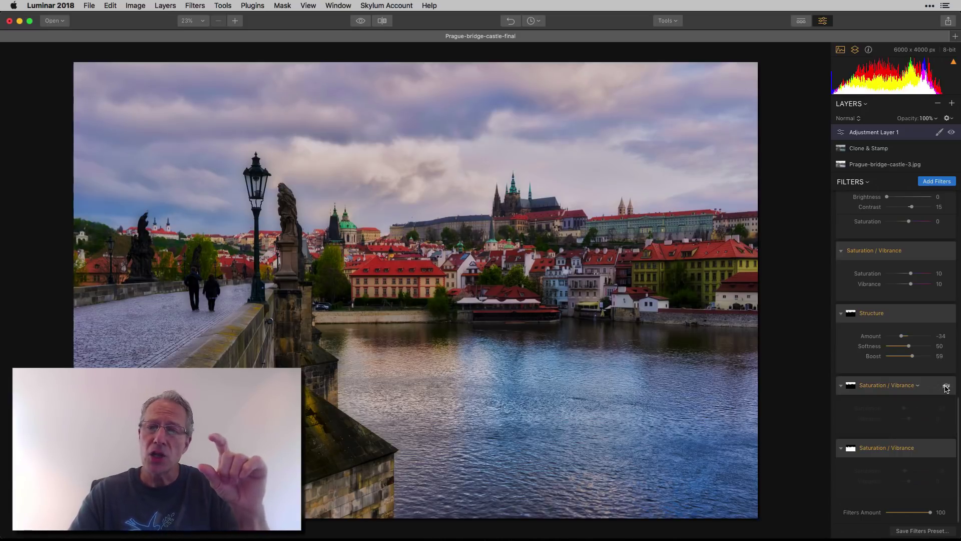
pyautogui.click(946, 385)
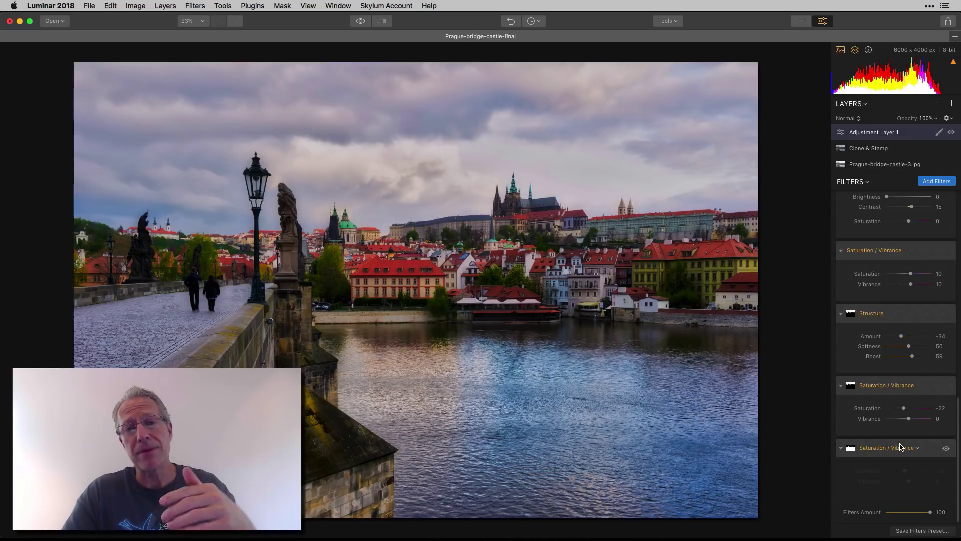
pyautogui.click(946, 448)
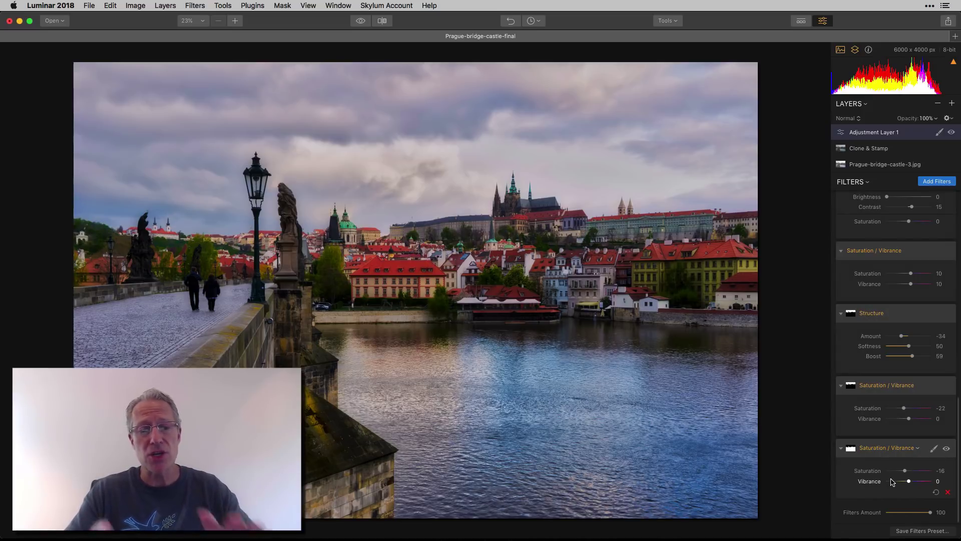
# Preview the last Saturation / Vibrance filter's brush mask on the photo, and leave mask editing without painting
pyautogui.click(934, 449)
pyautogui.click(910, 462)
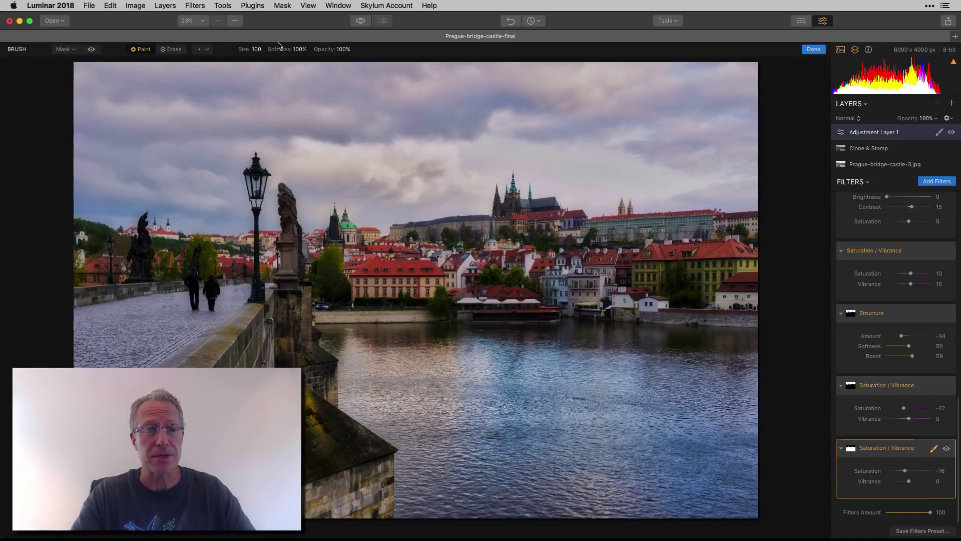
pyautogui.click(93, 49)
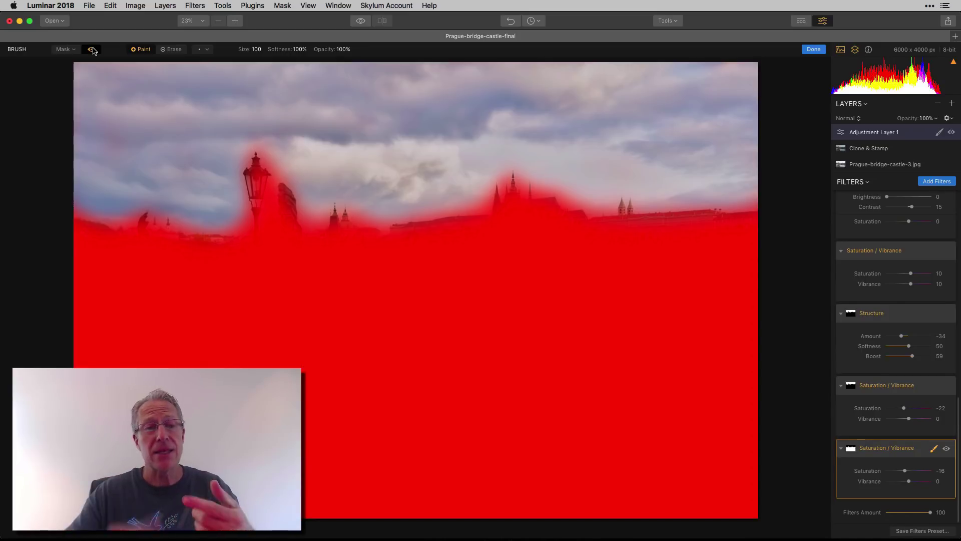
pyautogui.click(92, 50)
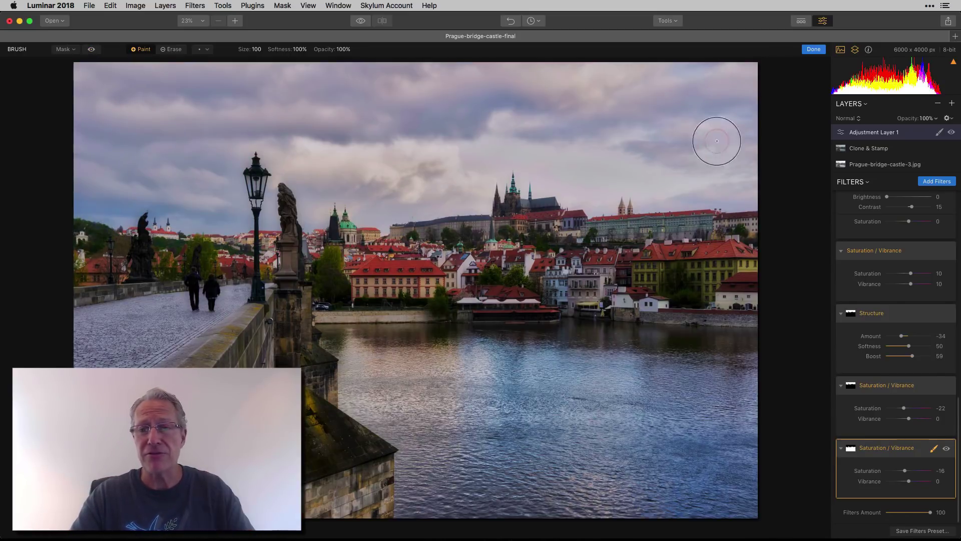
pyautogui.click(815, 51)
# Compare the finished photo with the original, first over the full image and then in a split before/after view
pyautogui.scroll(5, 876, 452)
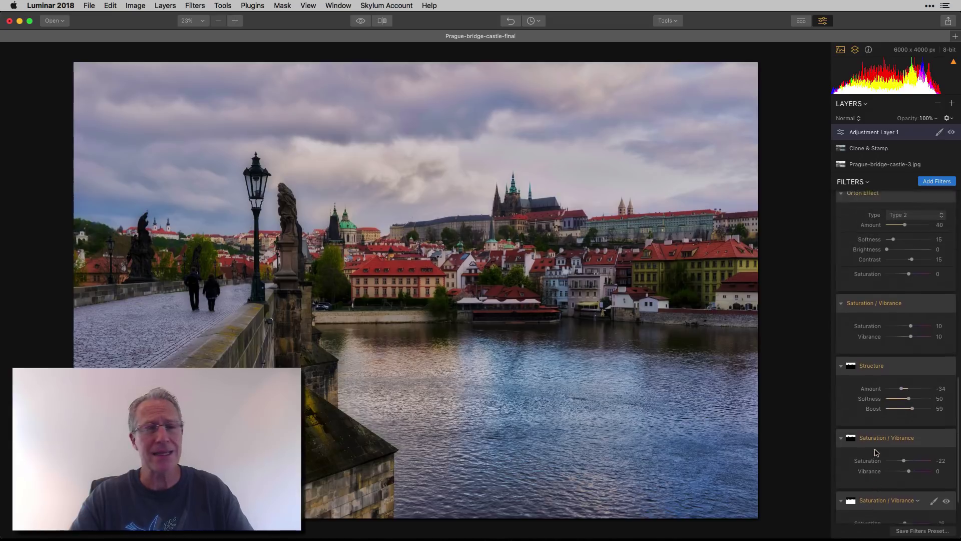
pyautogui.scroll(8, 876, 452)
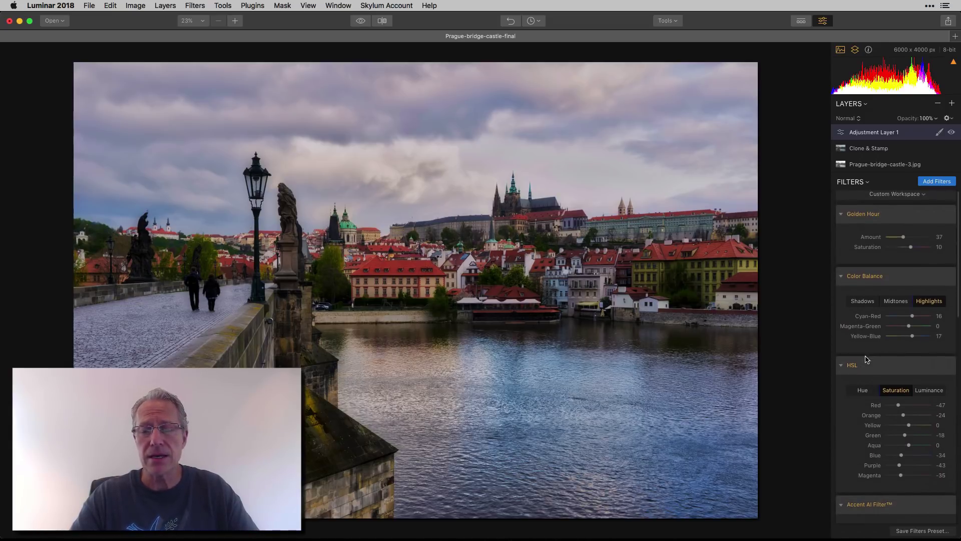
pyautogui.scroll(5, 867, 359)
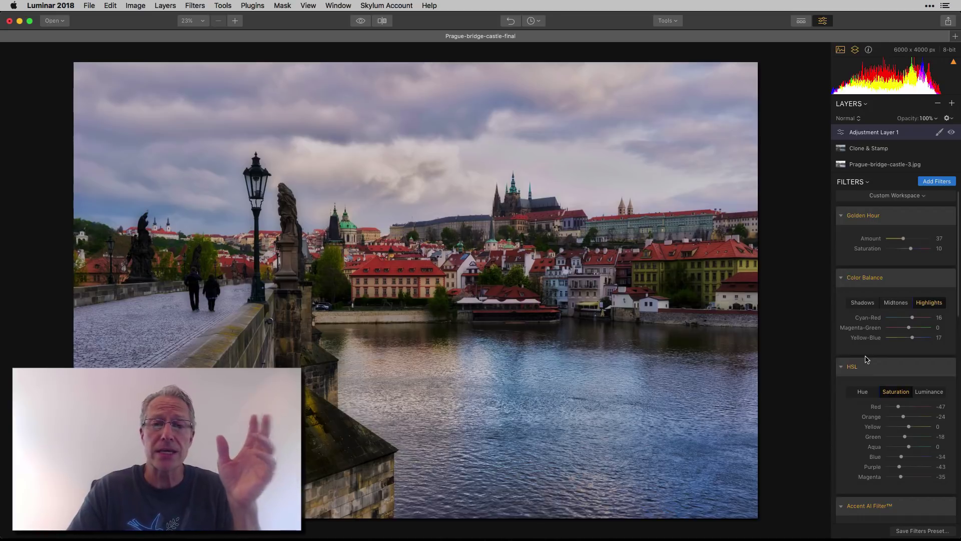
pyautogui.click(360, 22)
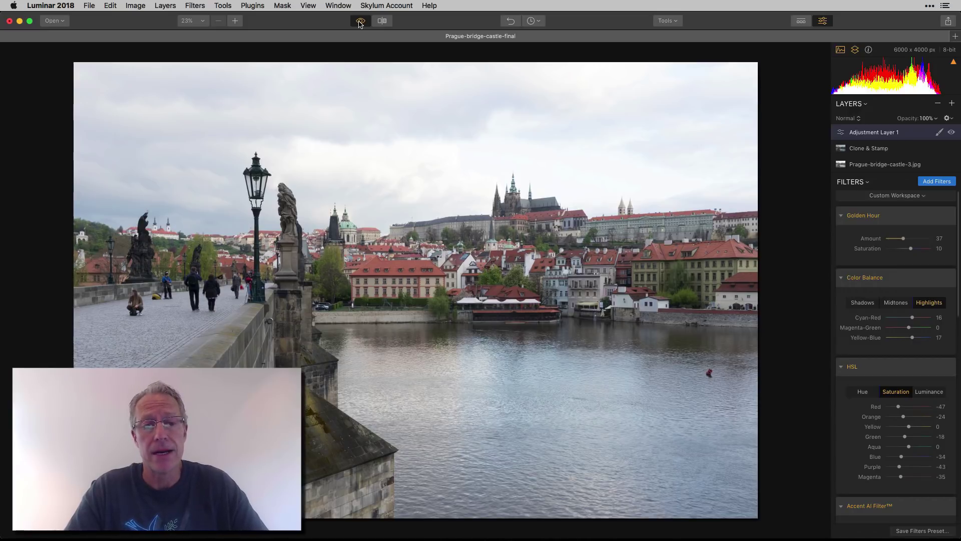
pyautogui.click(361, 22)
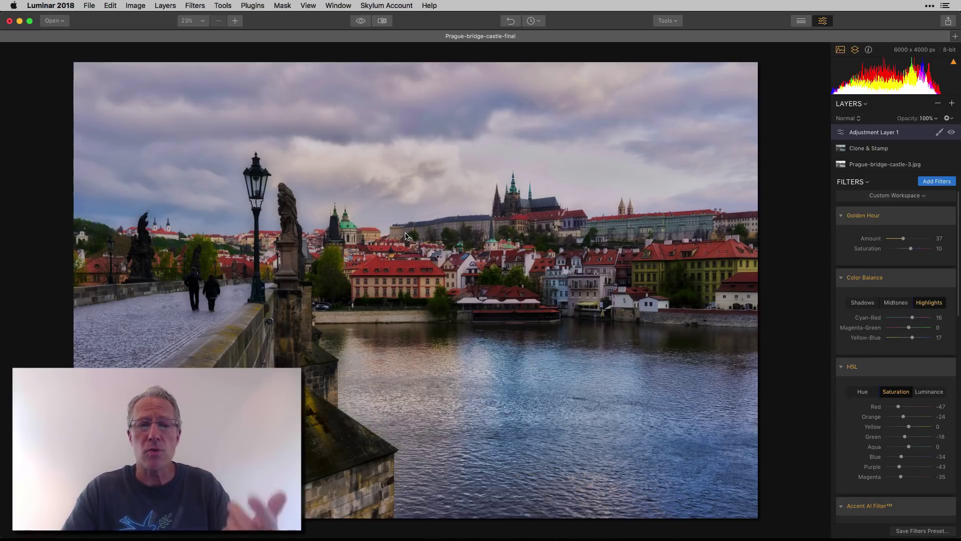
pyautogui.click(382, 21)
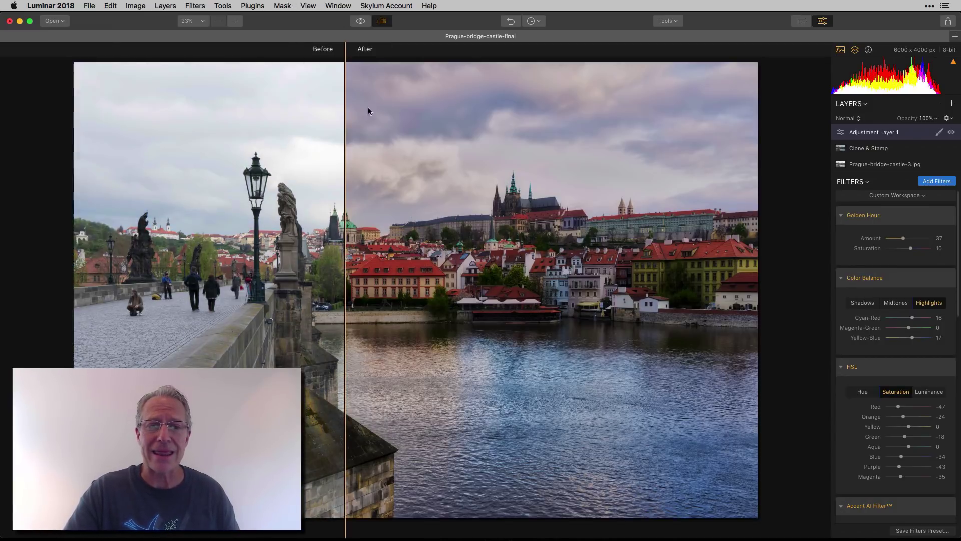
pyautogui.moveTo(344, 141)
pyautogui.mouseDown()
pyautogui.moveTo(714, 146)
pyautogui.moveTo(356, 148)
pyautogui.moveTo(518, 151)
pyautogui.moveTo(348, 129)
pyautogui.mouseUp()
pyautogui.click(383, 21)
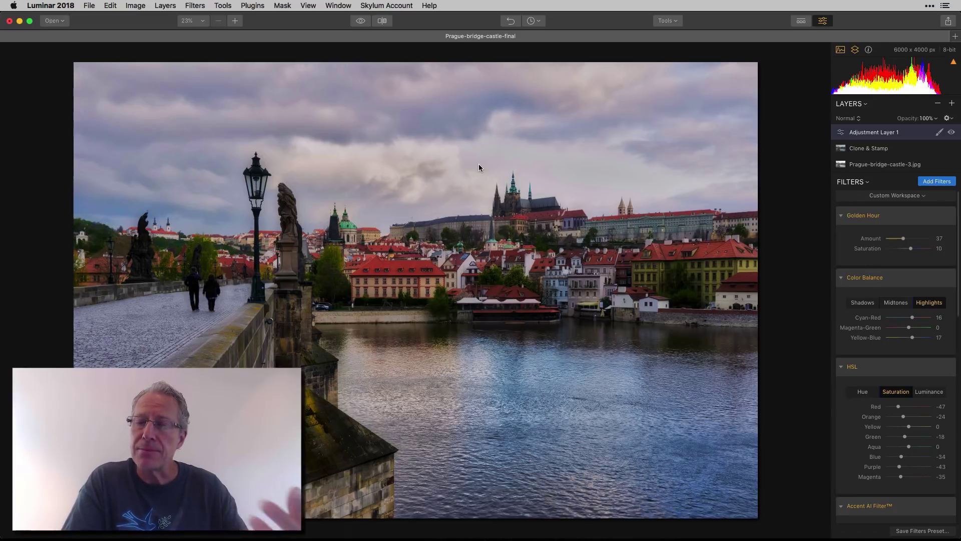
# Check the photo for highlight and shadow clipping, turn the clipping display off, and hide the histogram
pyautogui.click(952, 62)
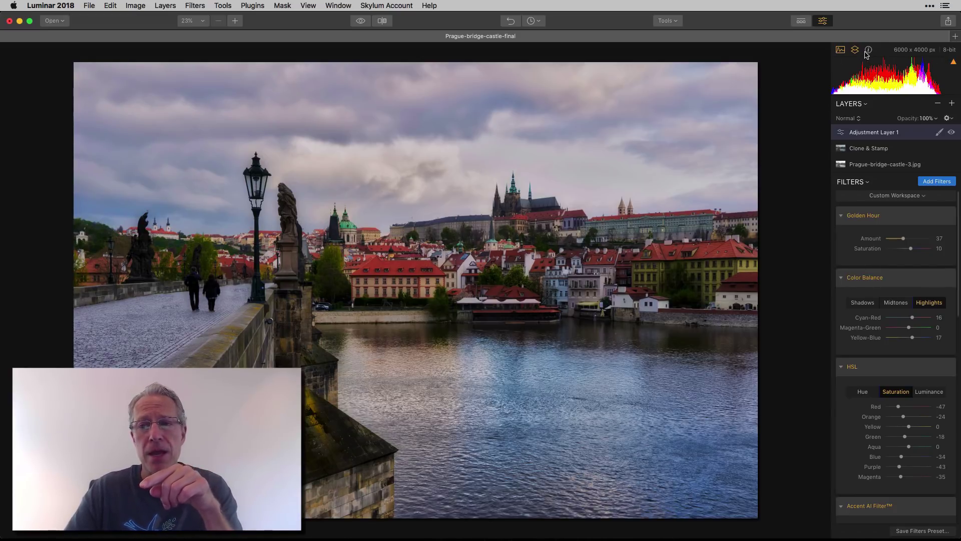
pyautogui.click(839, 62)
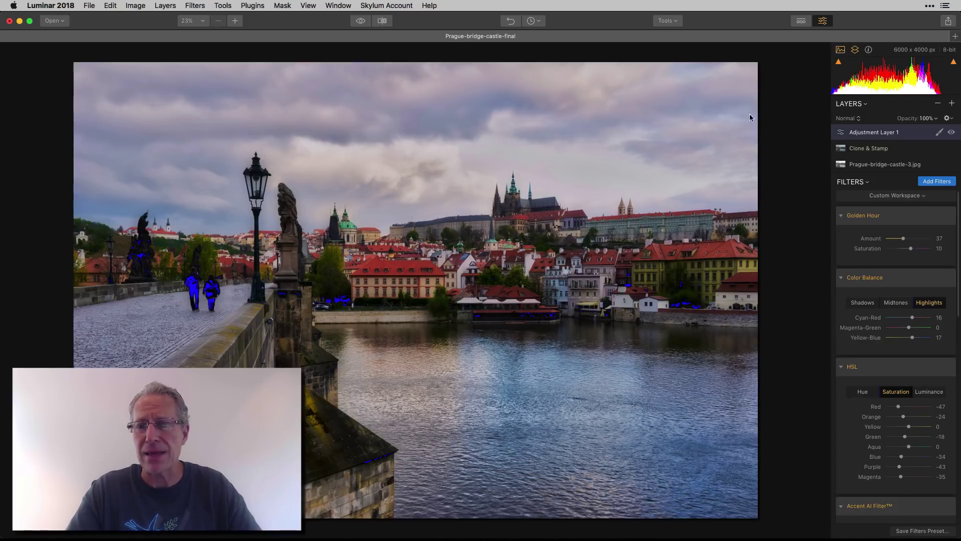
pyautogui.click(839, 62)
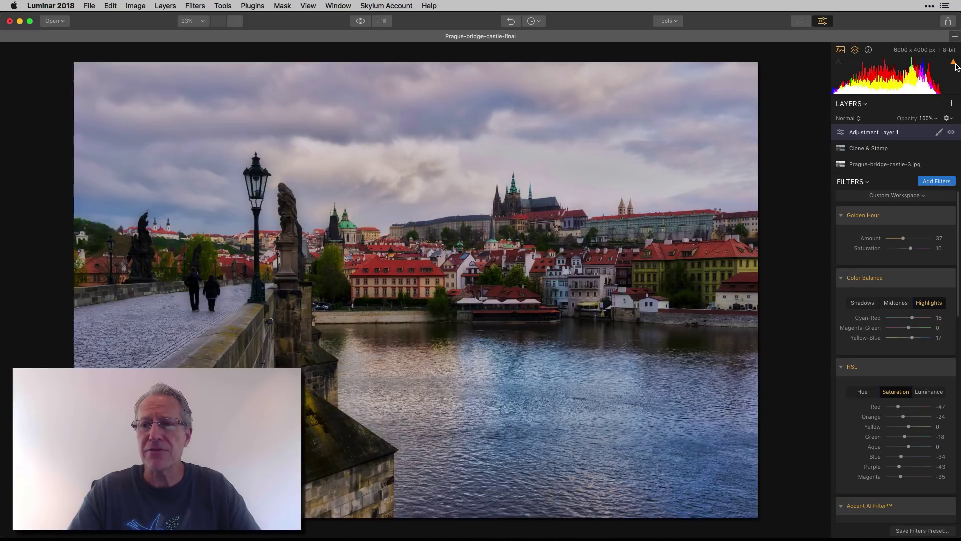
pyautogui.click(840, 49)
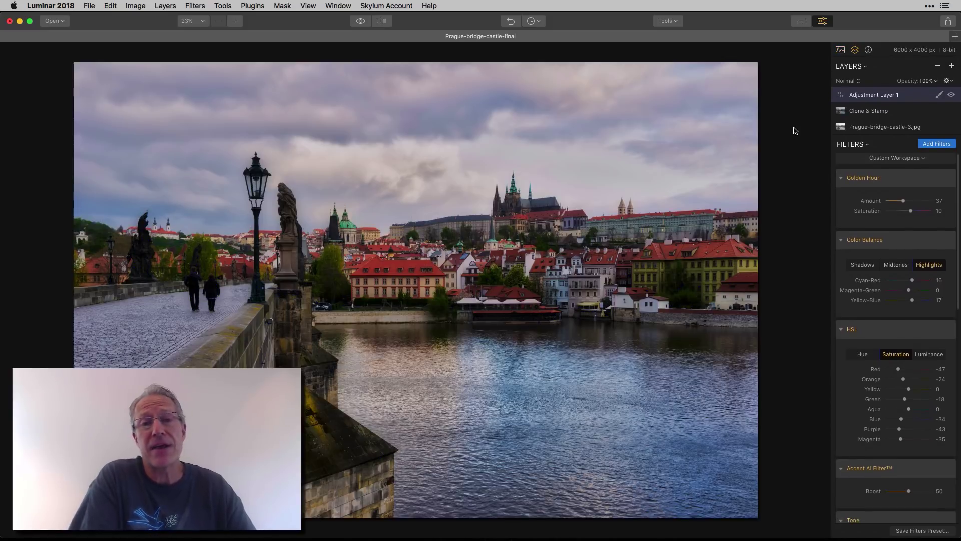